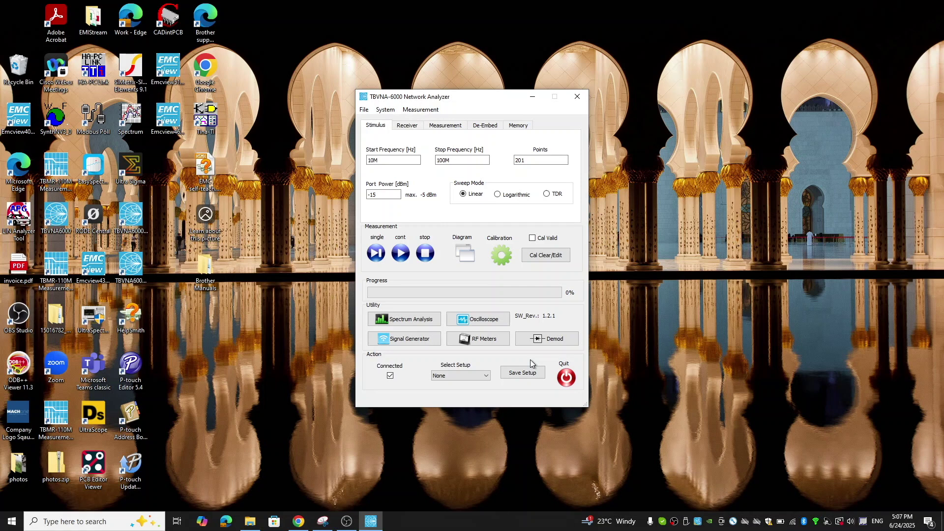
Select Bode Analyzer mode on the Measurement tab and drag the Bode Sweep List dialog left.
click(436, 129)
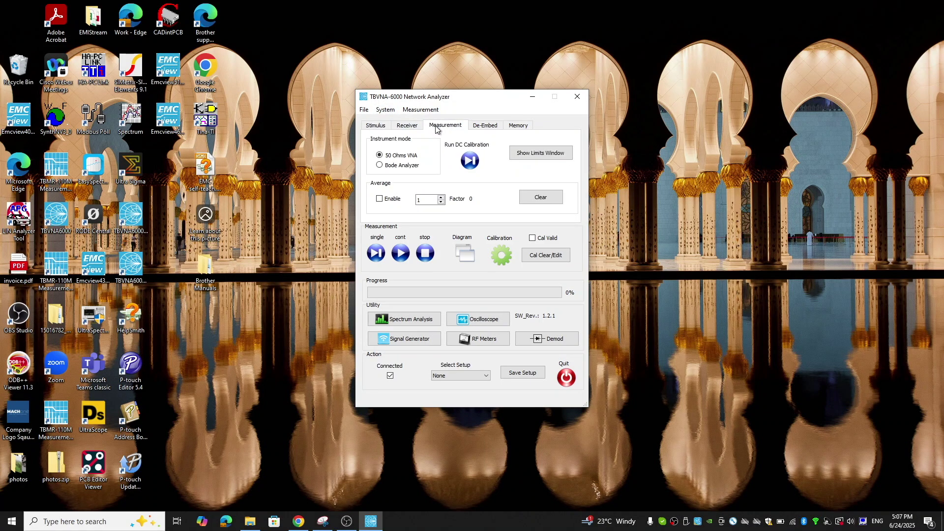
click(380, 165)
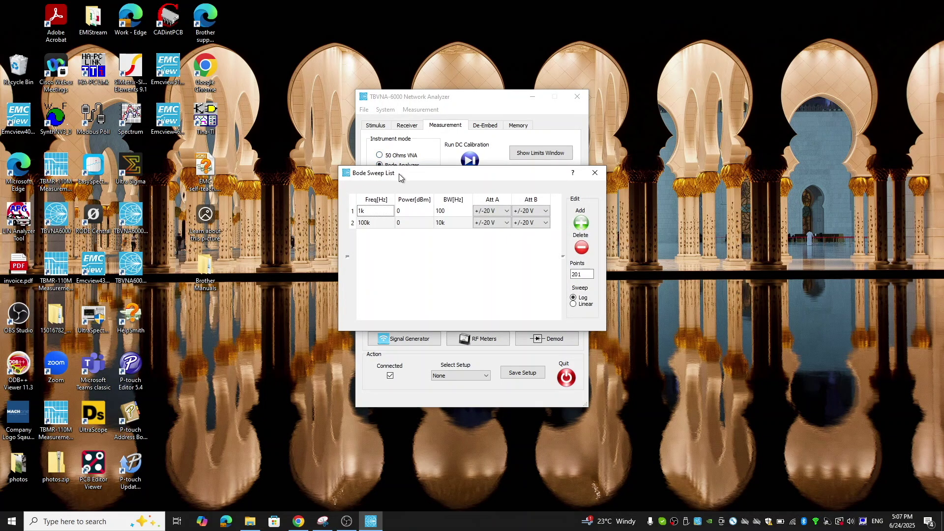
drag(418, 175, 165, 107)
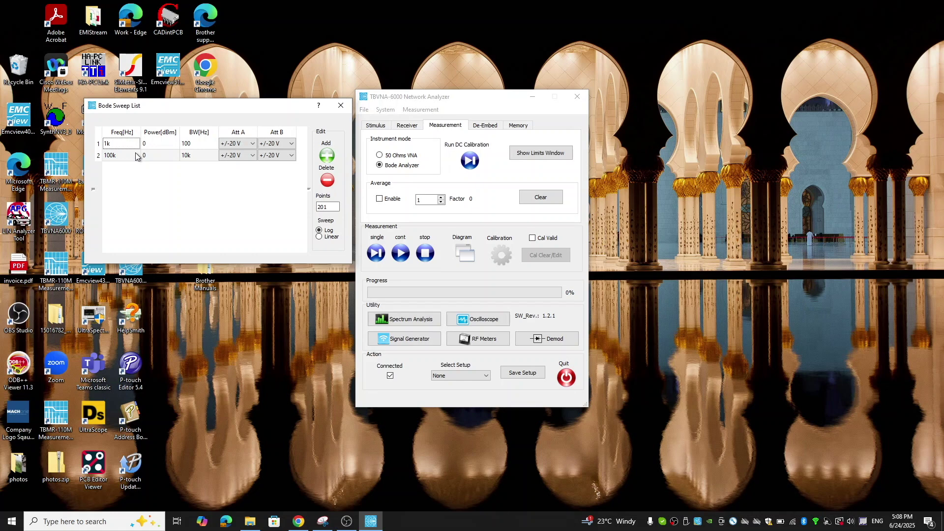
Set the first sweep row to 100 Hz and add two more frequency rows.
click(117, 147)
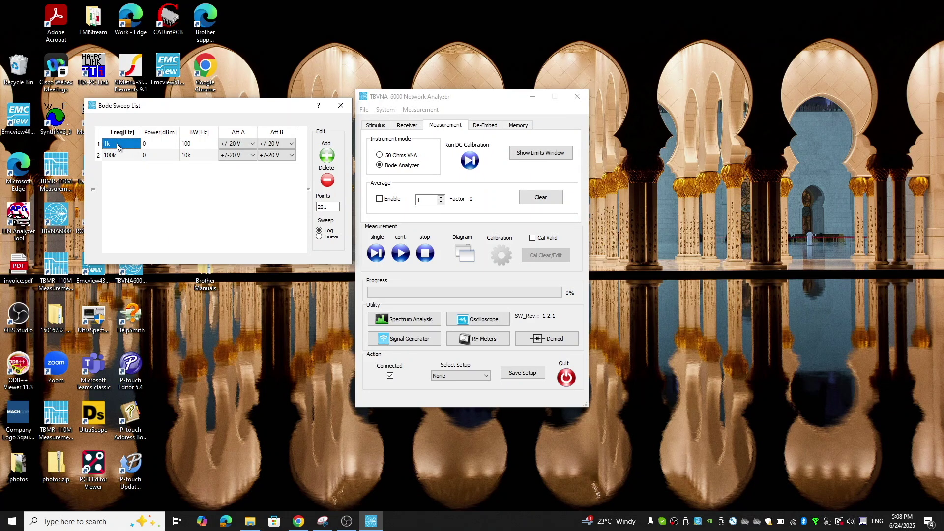
text(100)
click(113, 180)
click(324, 157)
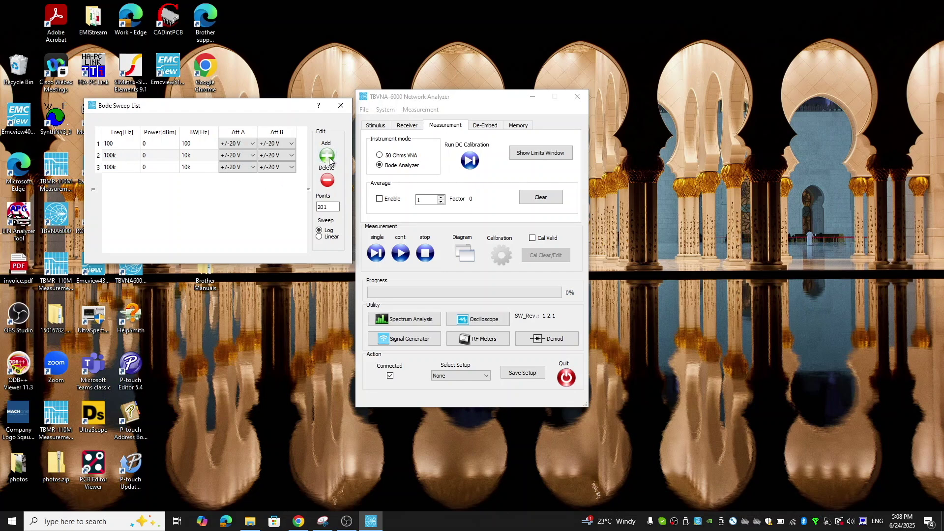
click(325, 157)
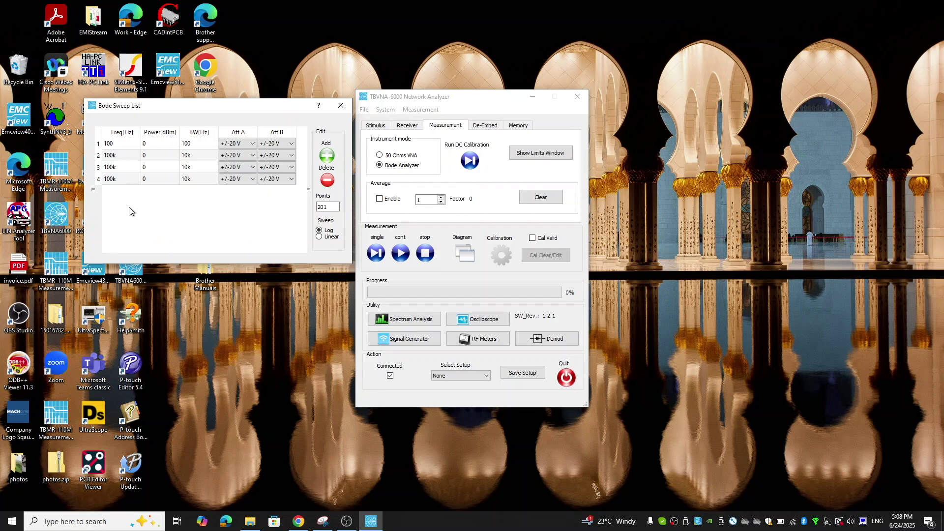
Set the second and third sweep rows to 1k and 10k Hz.
double_click(113, 156)
text(1k)
key(Return)
click(112, 206)
double_click(114, 169)
text(10k)
click(111, 210)
click(151, 147)
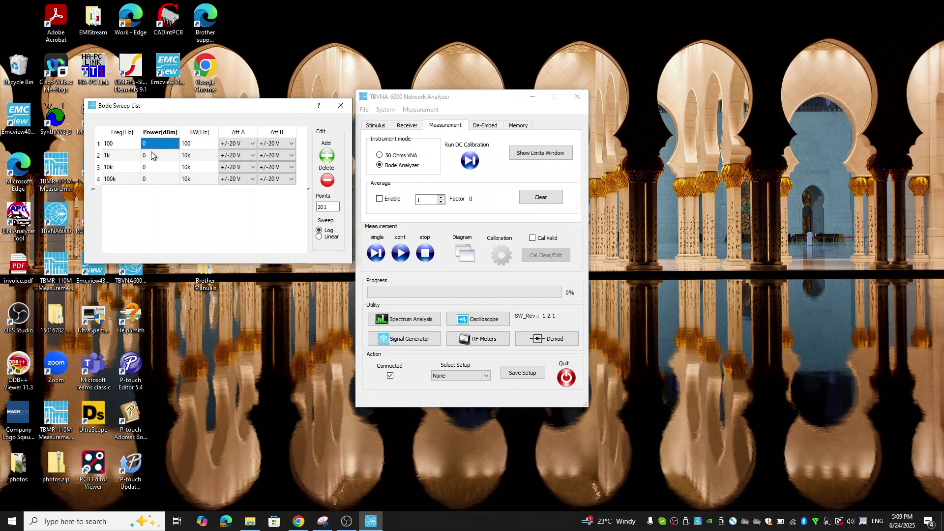
Set the four sweep rows' power to 20, 15, 10 and 5 dBm.
text(20)
click(152, 156)
text(15)
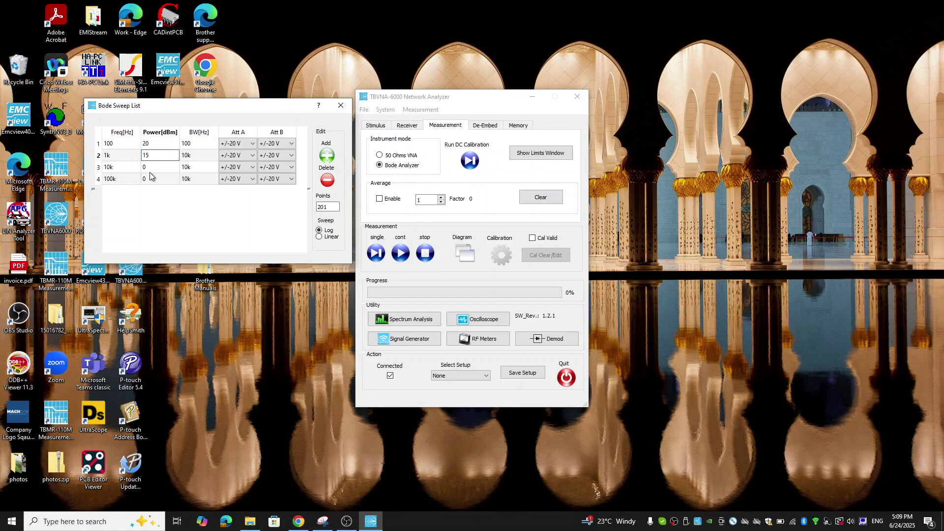
click(151, 167)
text(10)
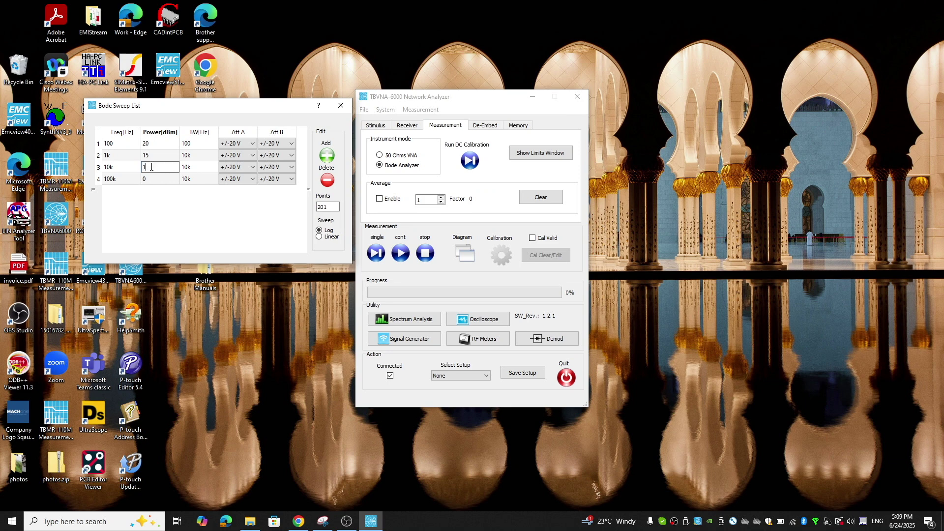
click(149, 181)
text(5)
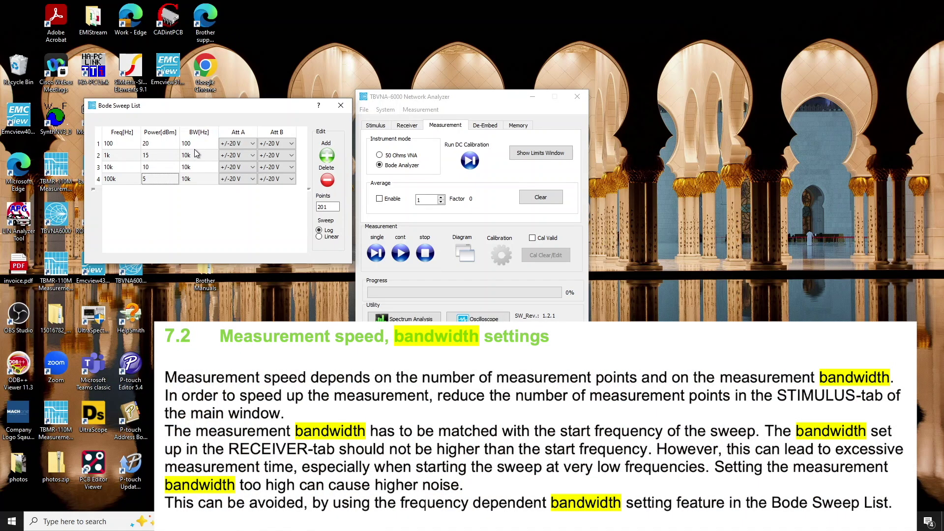
Enter a 100 Hz bandwidth in the sweep rows' BW[Hz] cells.
click(193, 155)
text(100)
click(190, 167)
text(100100)
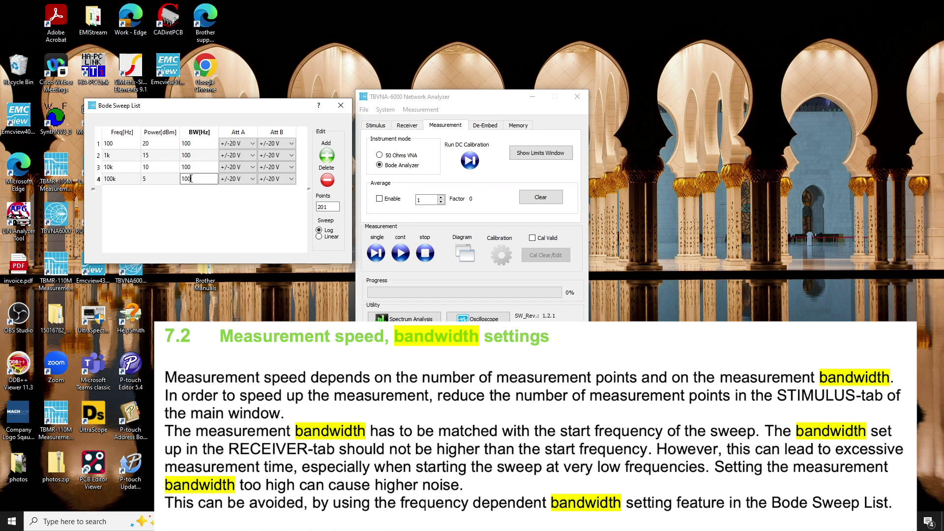
click(175, 236)
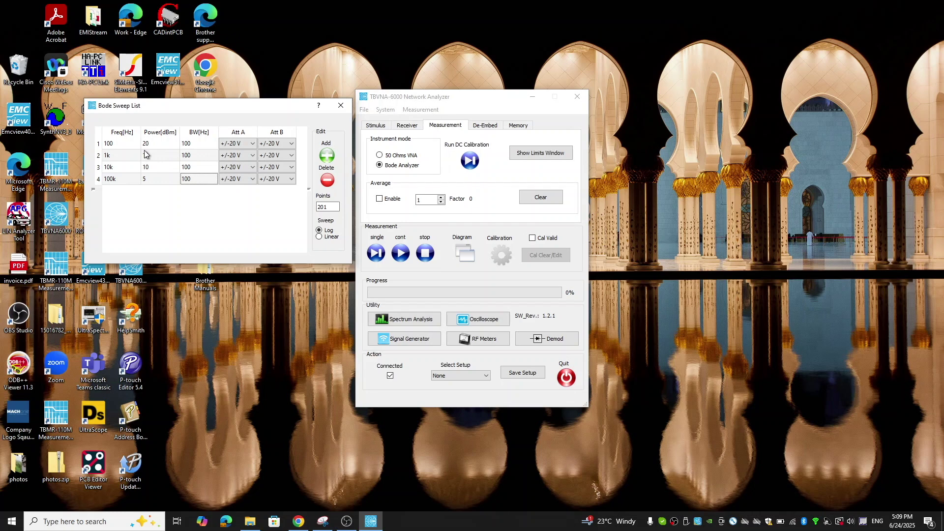
text(15)
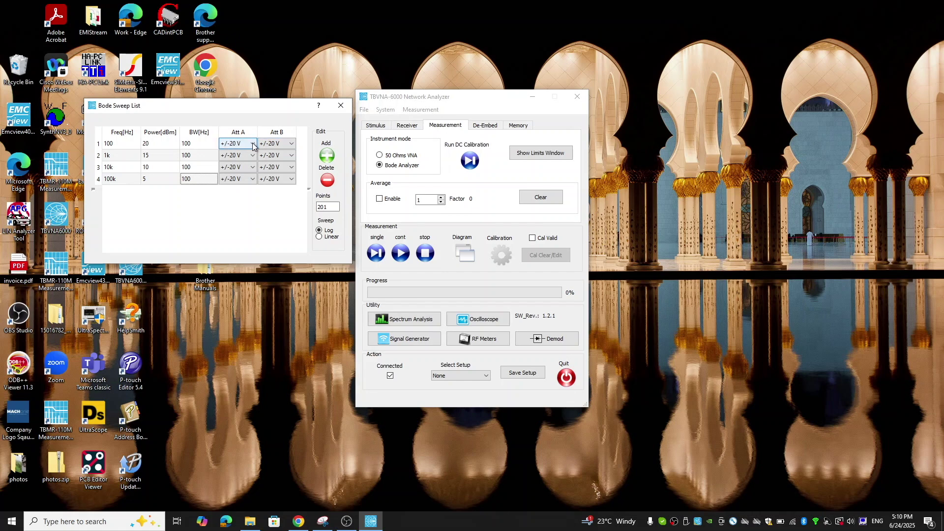
Keep channel A attenuation at +/-20 V and bring up the Diagram List.
click(253, 144)
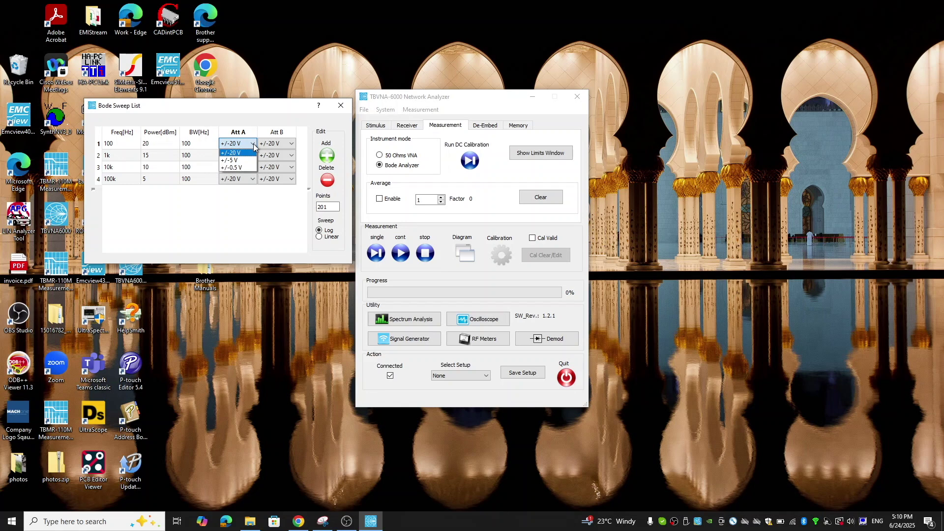
click(252, 197)
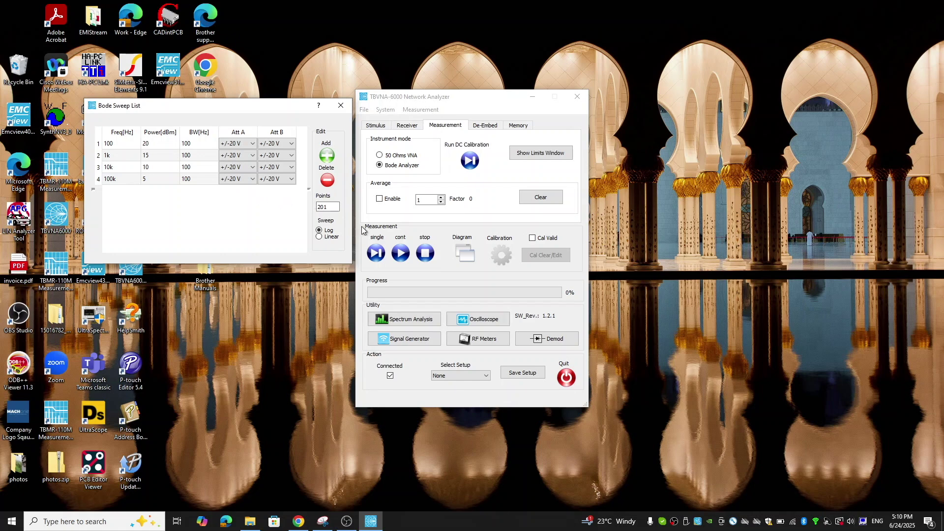
click(462, 251)
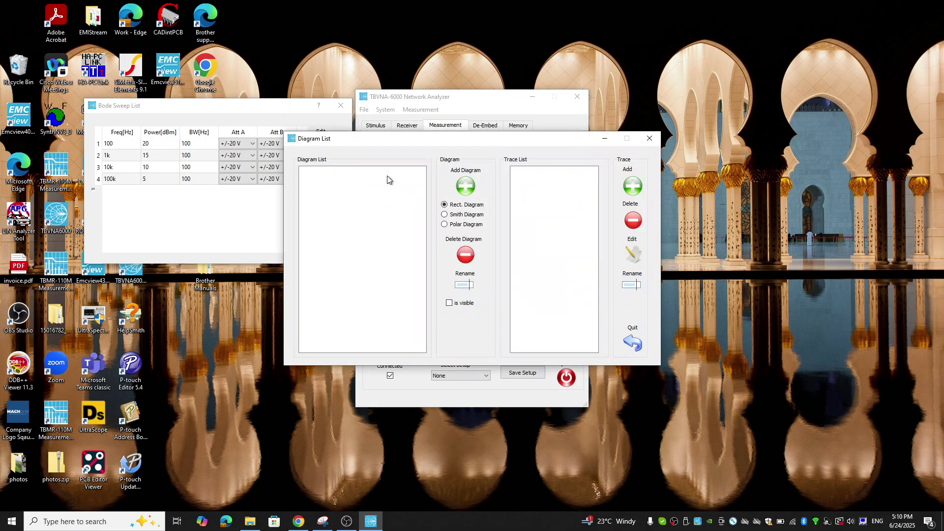
Arrange the Diagram List and Diagram_1 plot windows and start a new trace.
drag(397, 140, 602, 101)
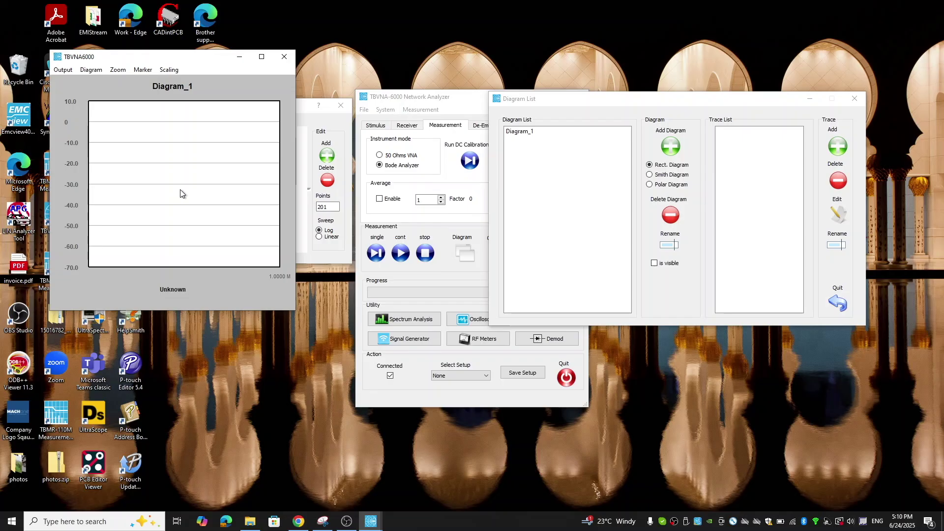
drag(231, 57, 235, 255)
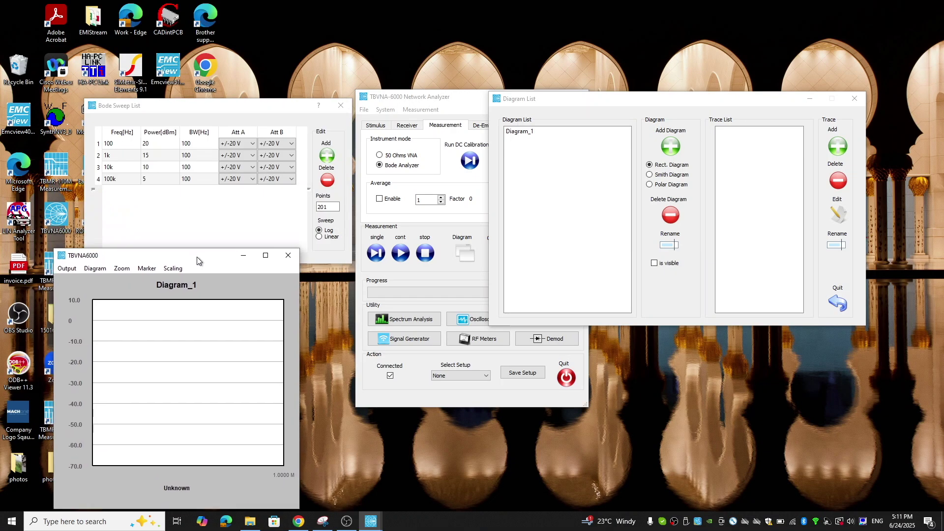
click(838, 146)
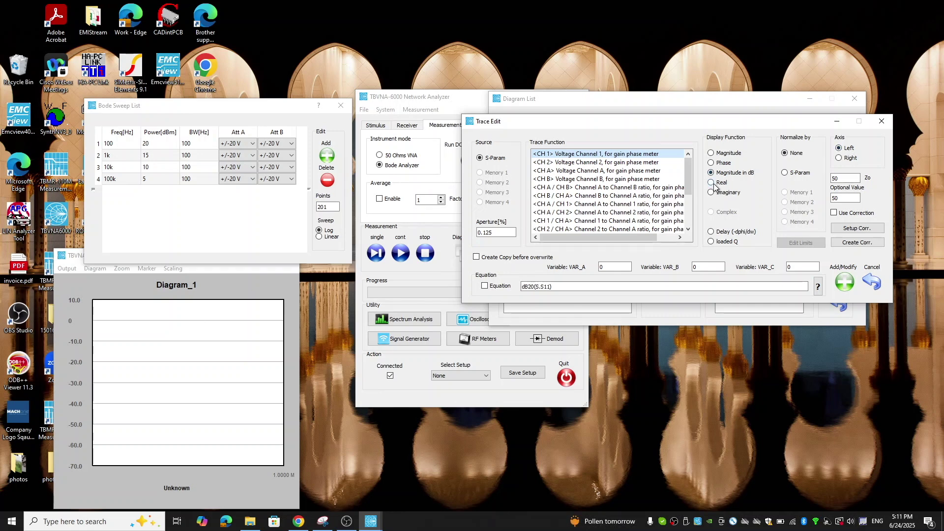
Add a dB(CH_B/CH_A) gain trace and a right-axis phase(CH_B/CH_A) trace to Diagram_1.
click(596, 194)
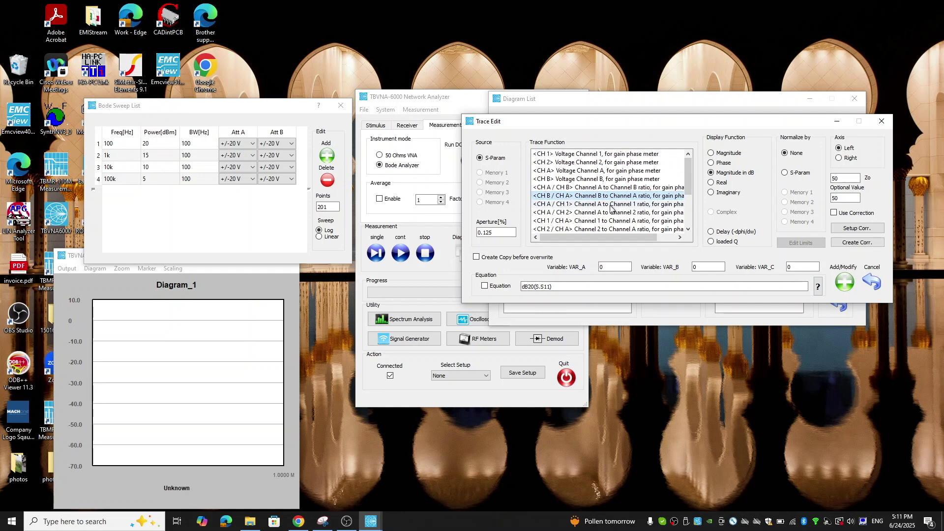
click(844, 282)
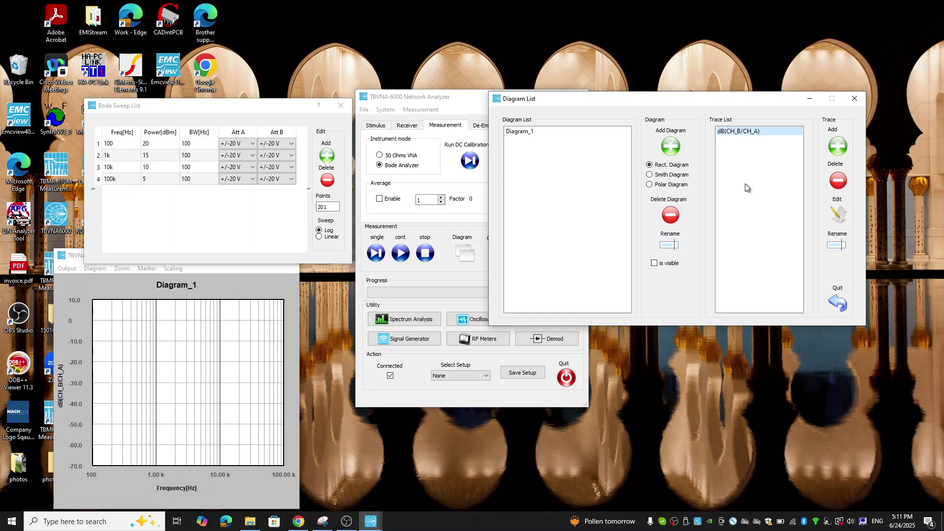
click(842, 149)
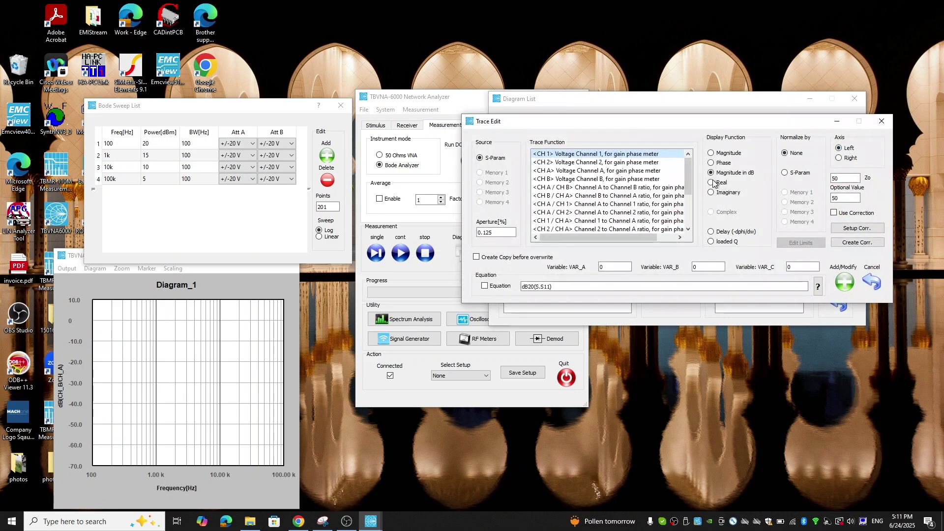
click(583, 197)
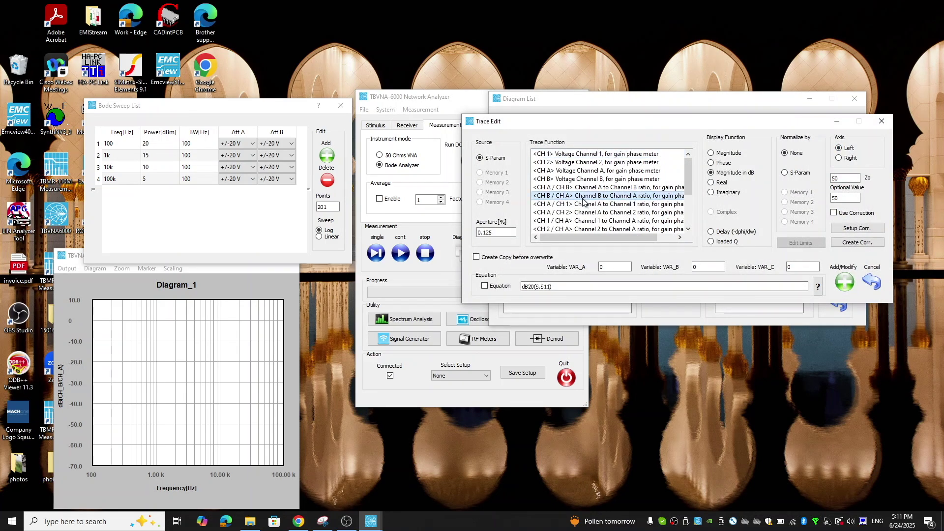
click(712, 164)
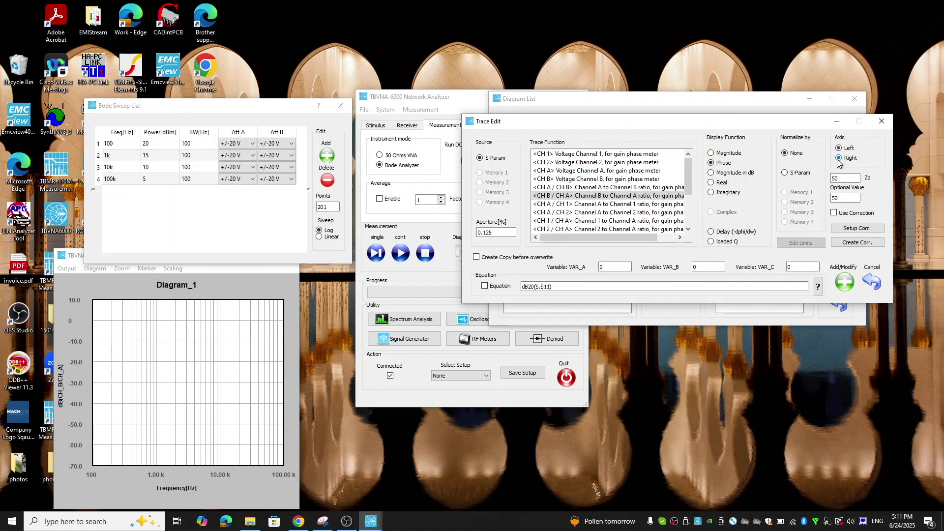
click(839, 158)
click(845, 283)
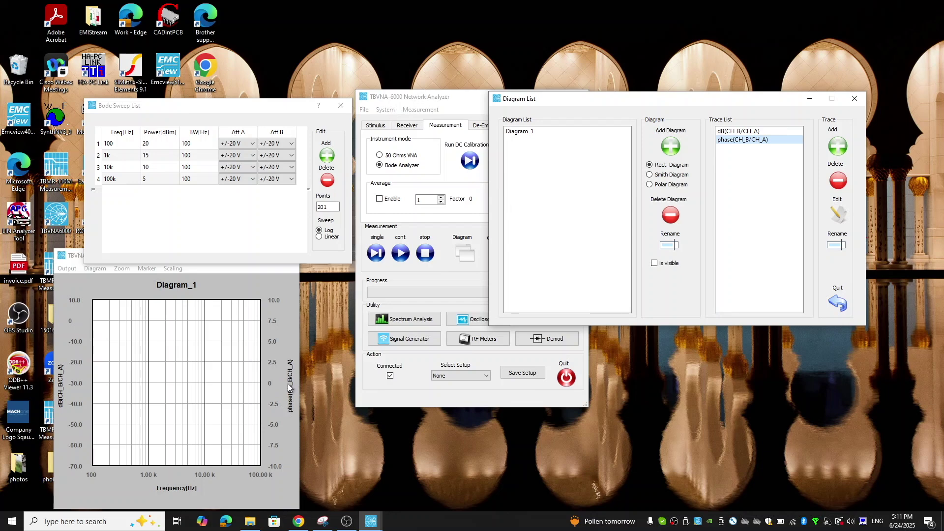
click(216, 280)
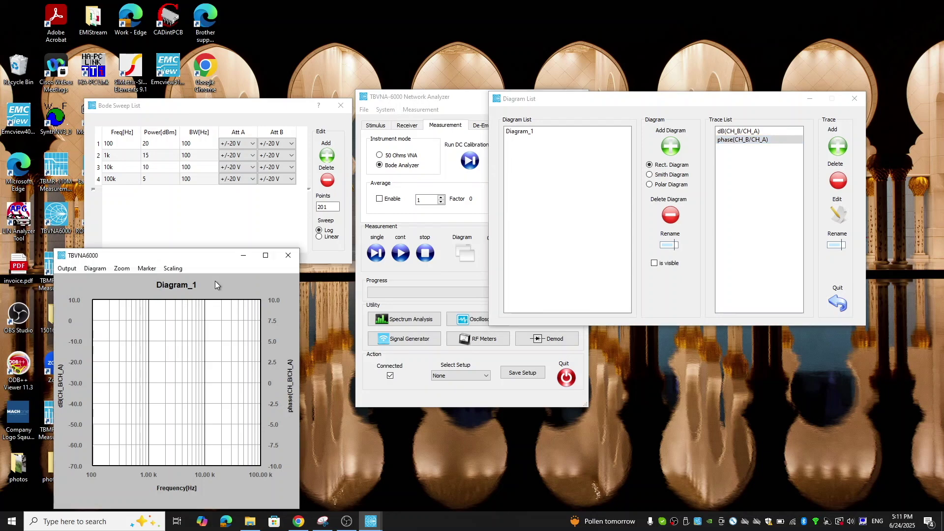
Maximize the diagram window and retitle the plot 'Control Loop'.
click(266, 255)
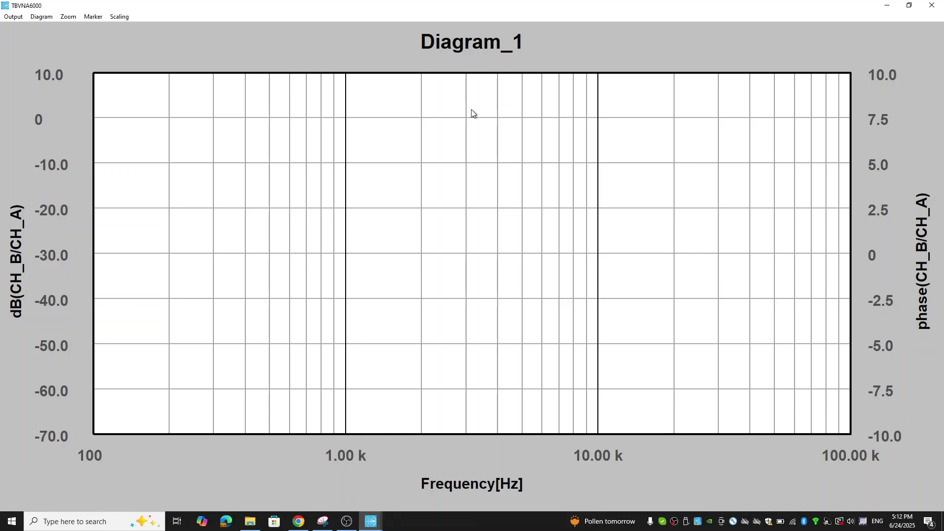
double_click(494, 46)
double_click(534, 82)
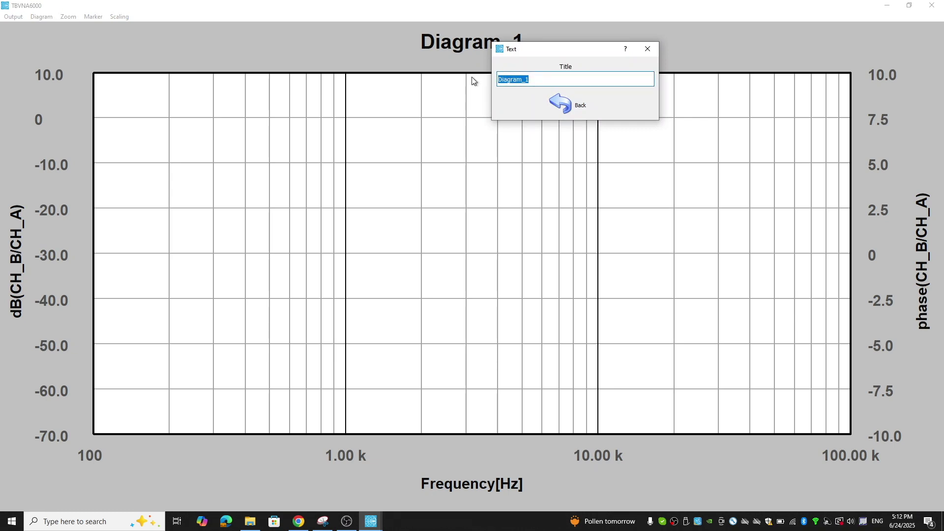
text(Control Loop)
key(Return)
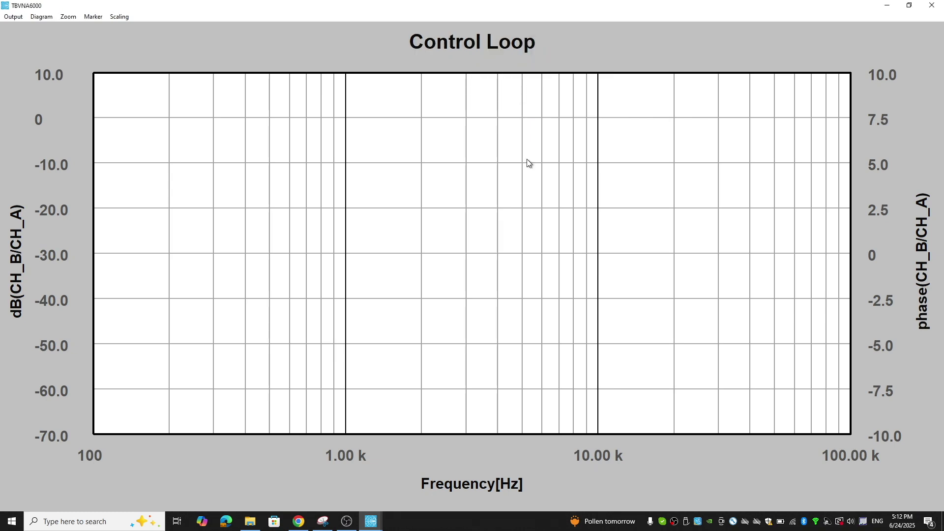
Label the left axis 'Gain (dB)' and begin editing the right axis label.
double_click(18, 259)
drag(78, 296, 2, 301)
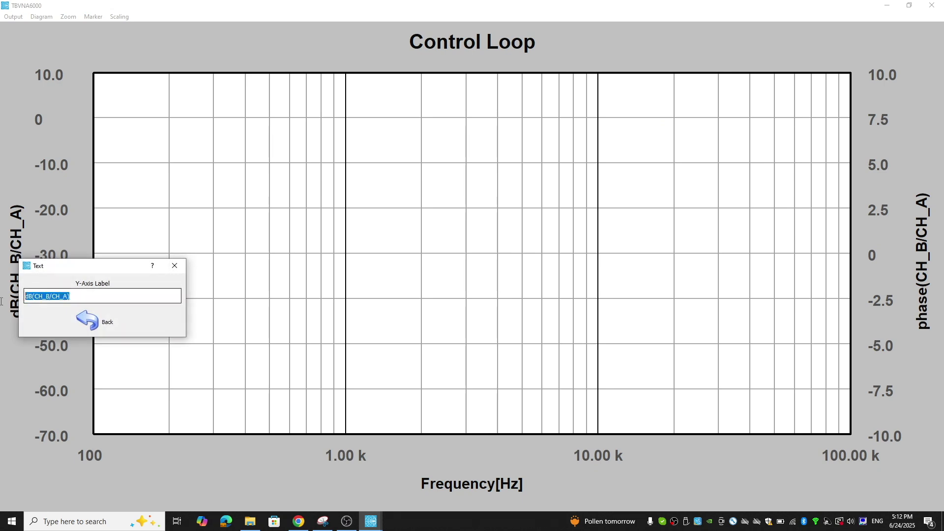
text(Gain (dB)
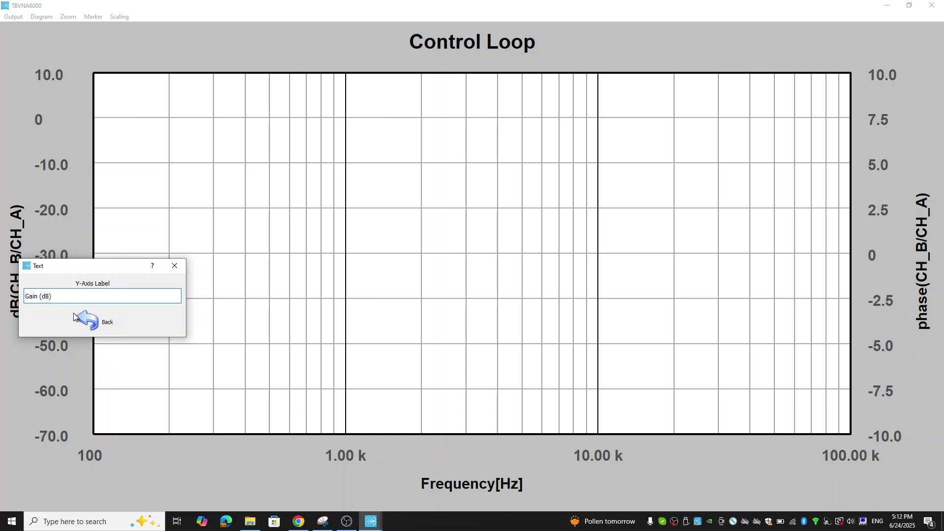
click(87, 317)
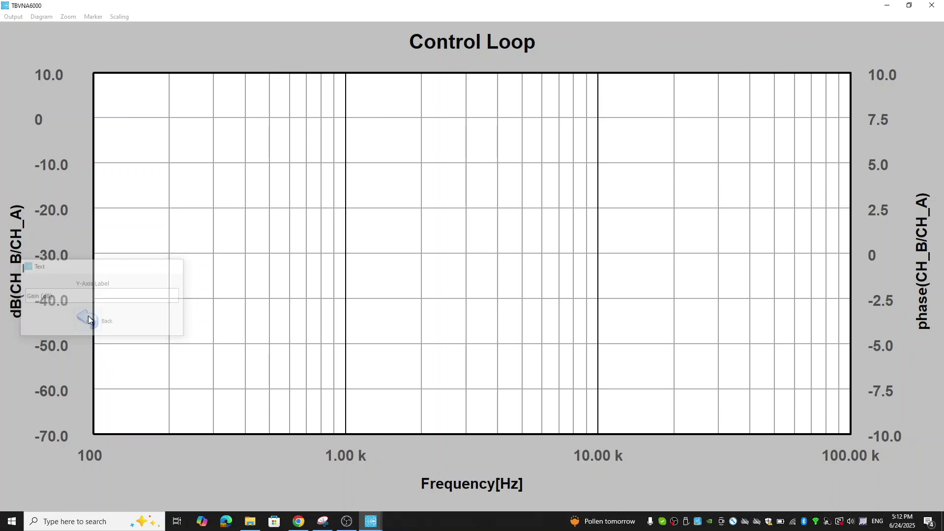
click(922, 308)
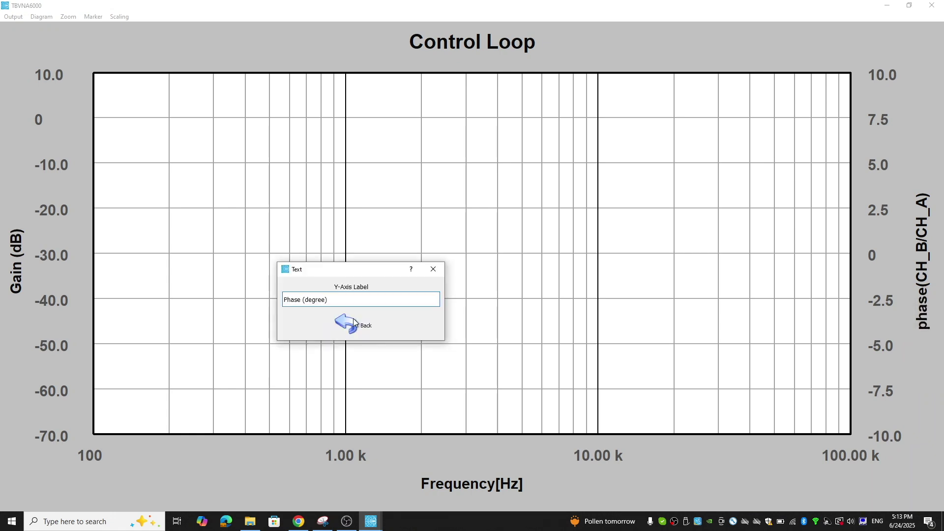
Confirm the Phase (degree) label and scale the gain axis to 10 divisions, -50 to 50 dB.
click(352, 322)
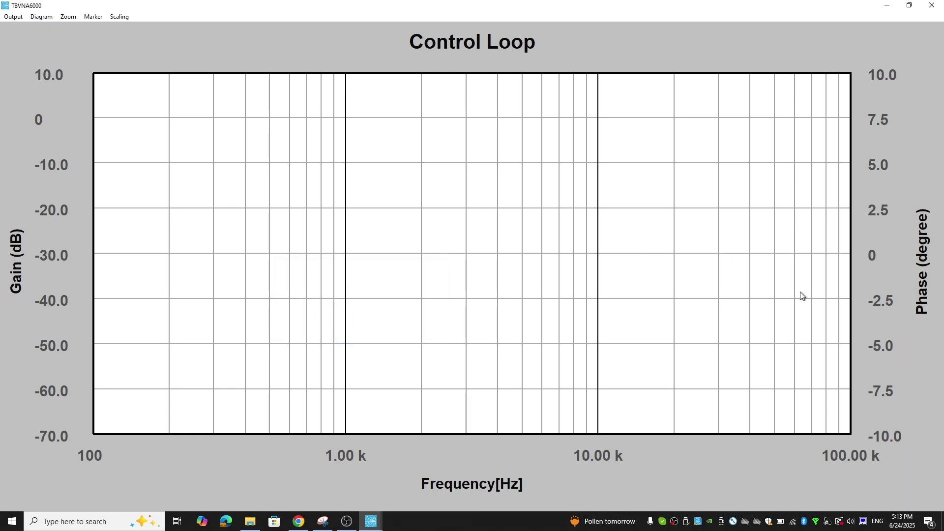
click(67, 298)
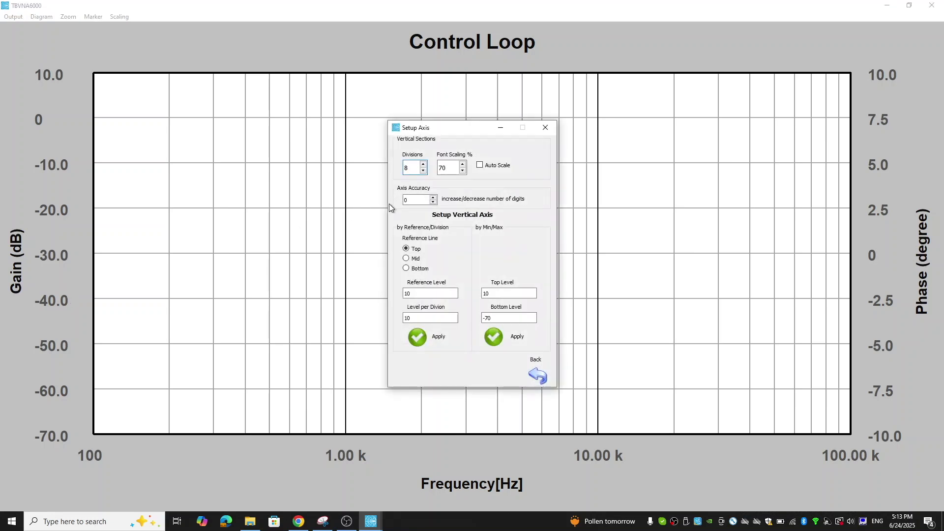
drag(411, 168, 398, 168)
text(10)
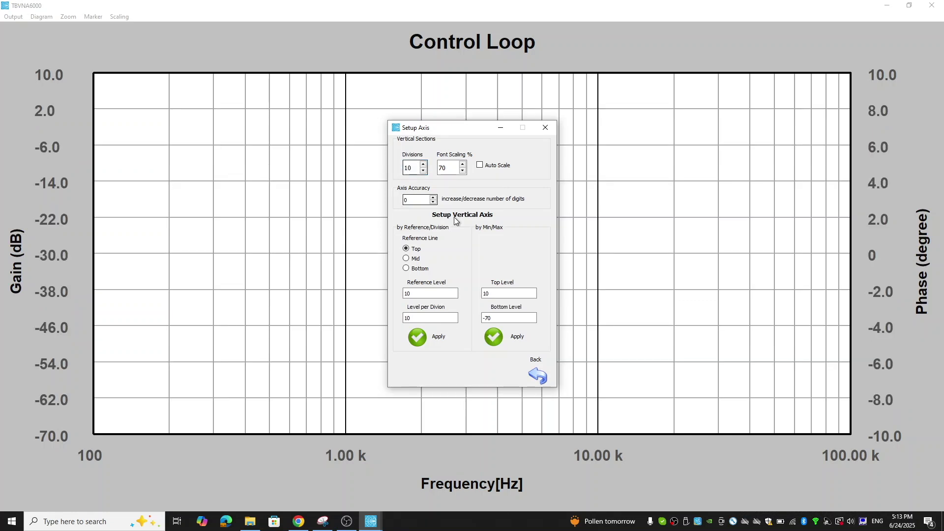
double_click(495, 295)
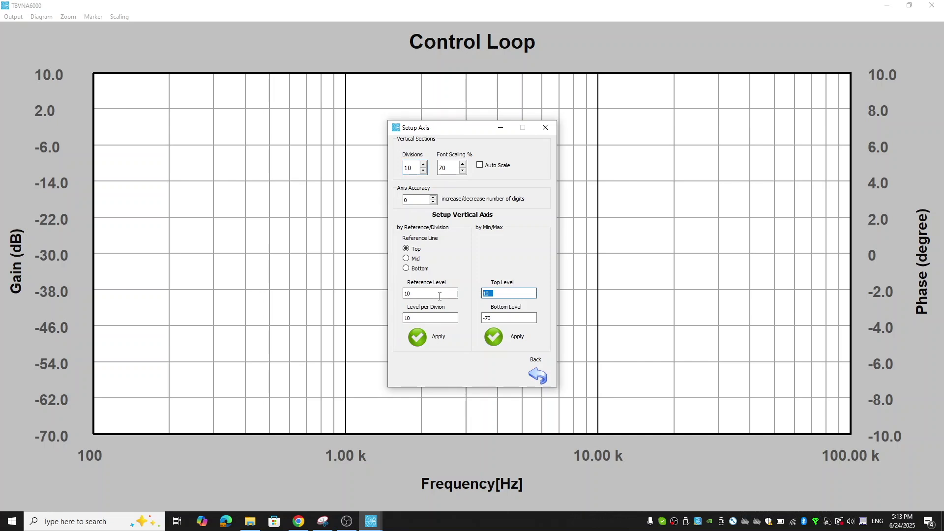
text(5)
double_click(488, 317)
text(-)
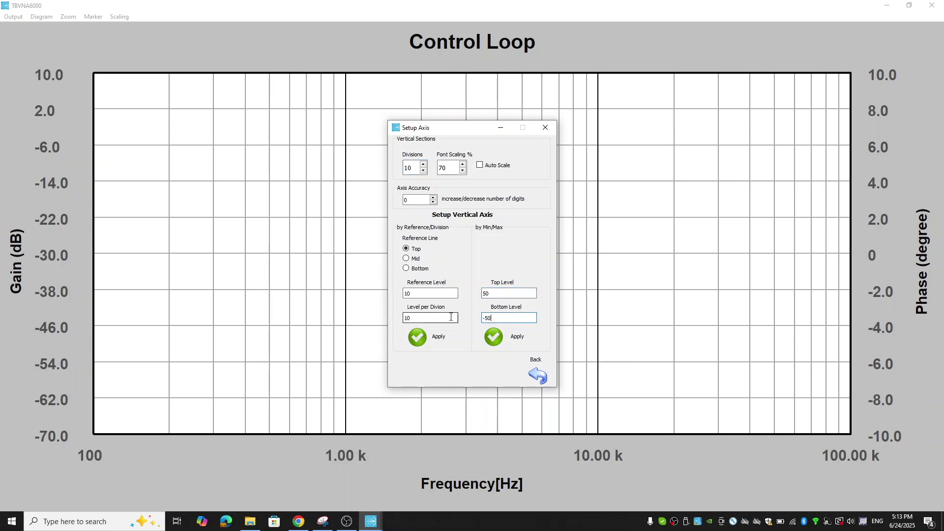
click(493, 337)
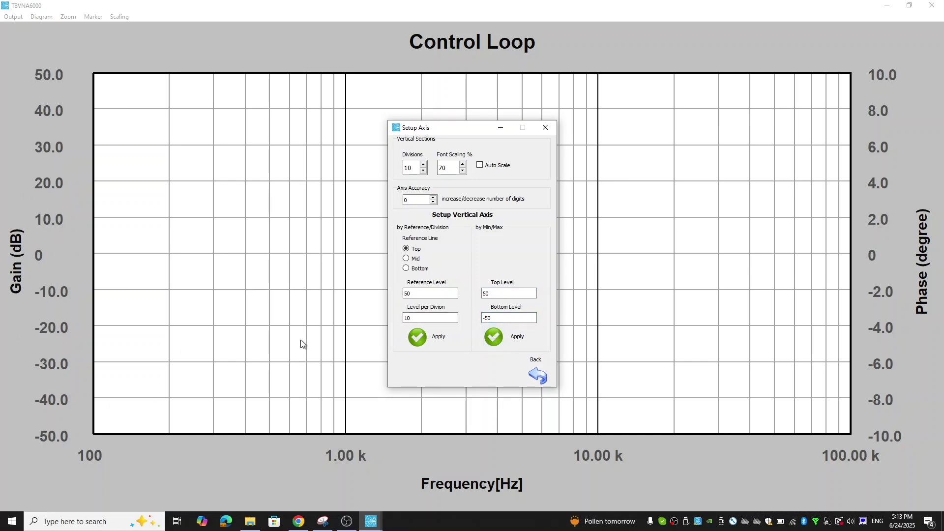
click(539, 375)
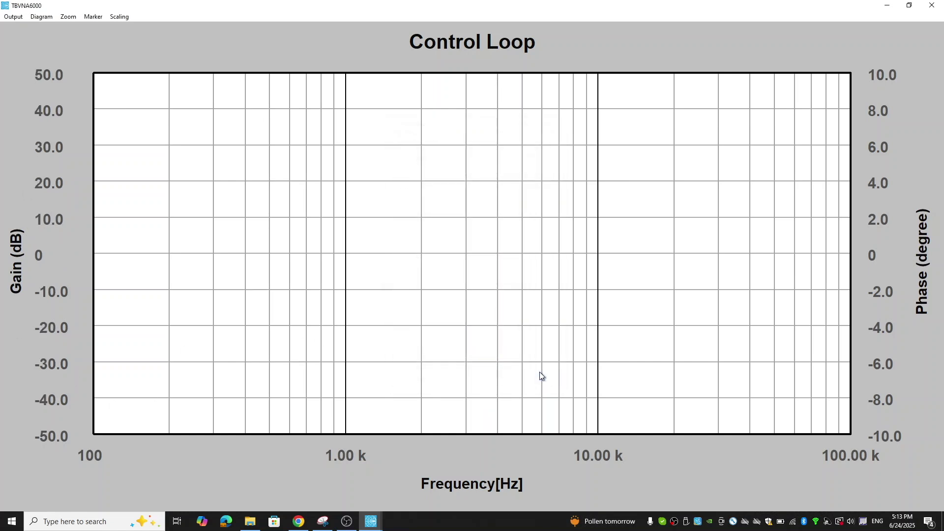
Scale the phase axis from -200 to 200 degrees and shrink the chart window.
click(874, 251)
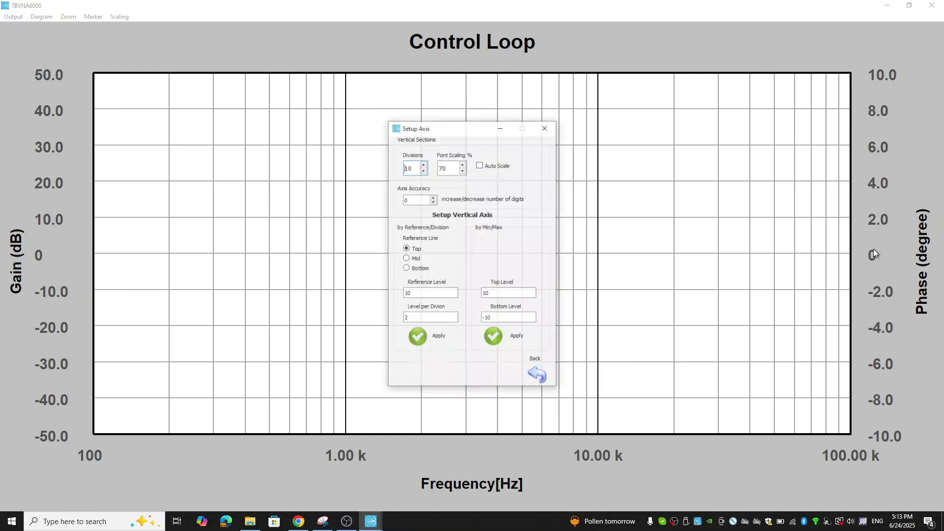
double_click(492, 294)
text(200)
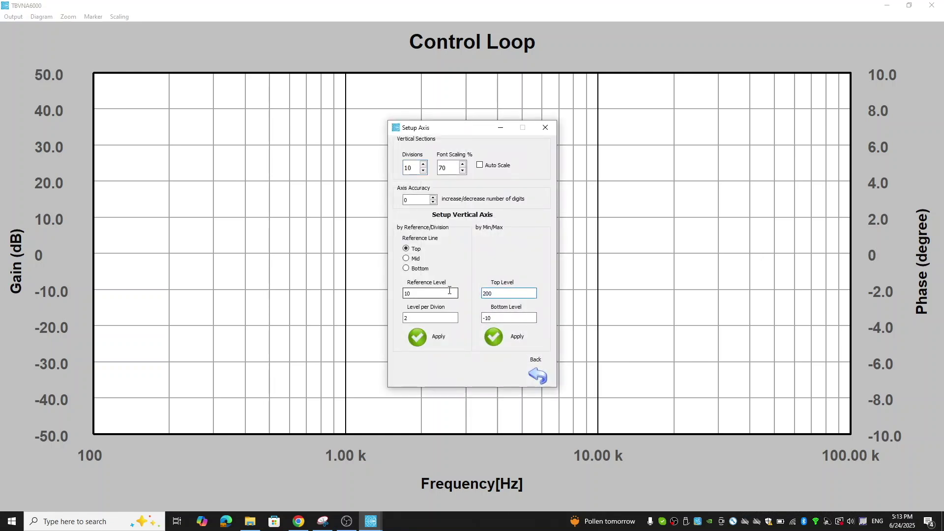
key(Tab)
text(-200)
click(493, 337)
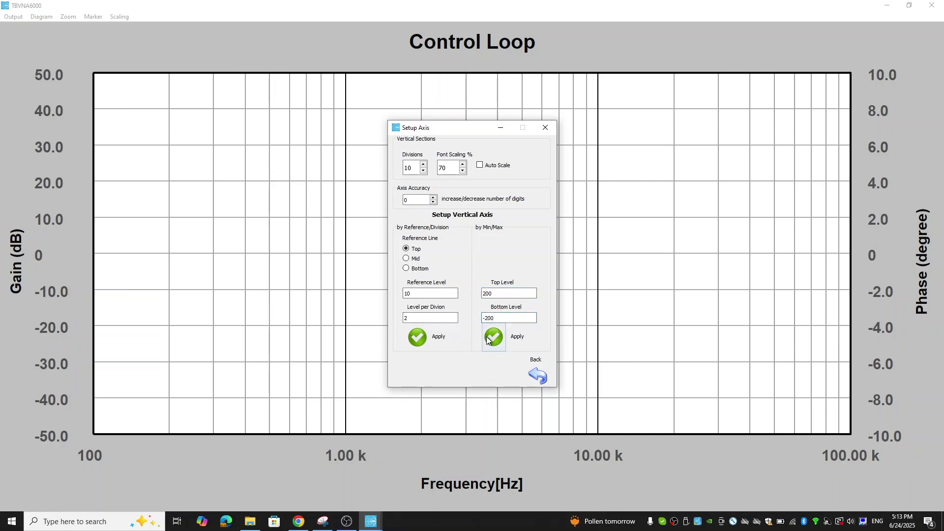
click(538, 376)
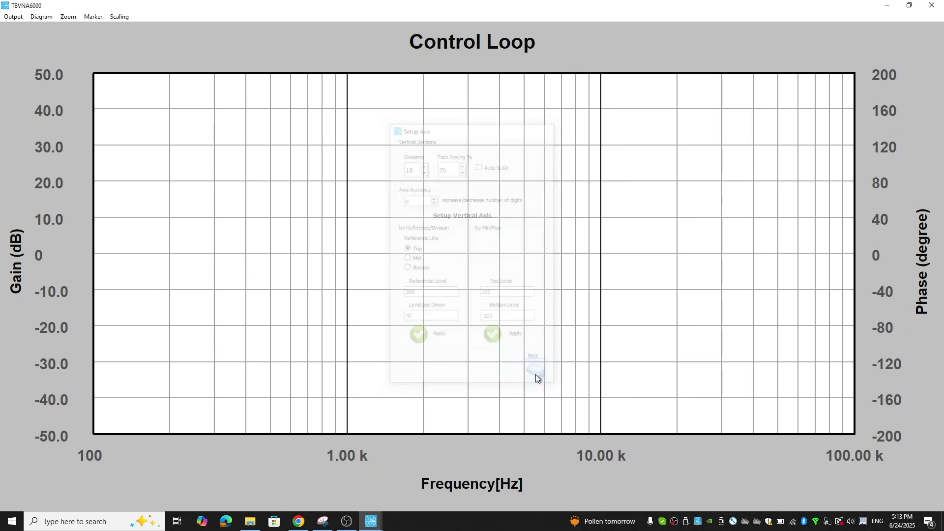
click(907, 7)
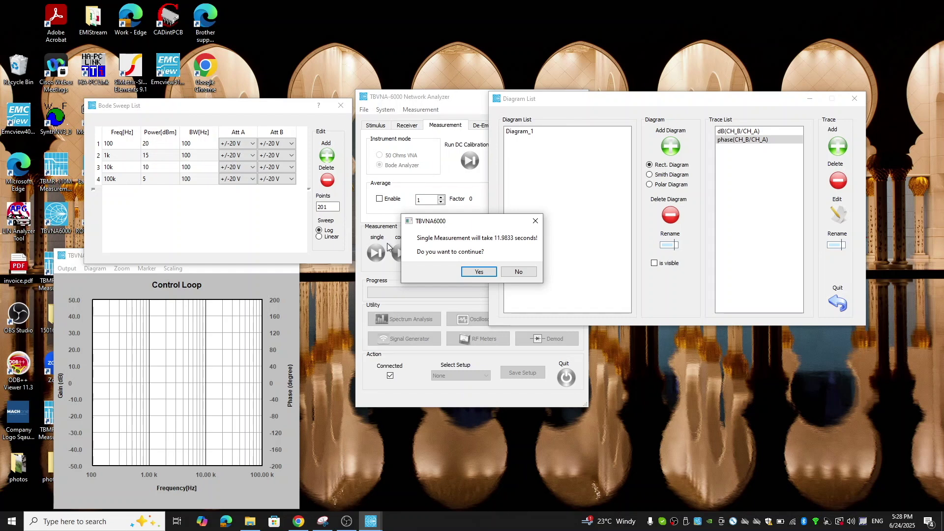
Confirm running the single measurement, estimated at about 12 seconds.
click(473, 271)
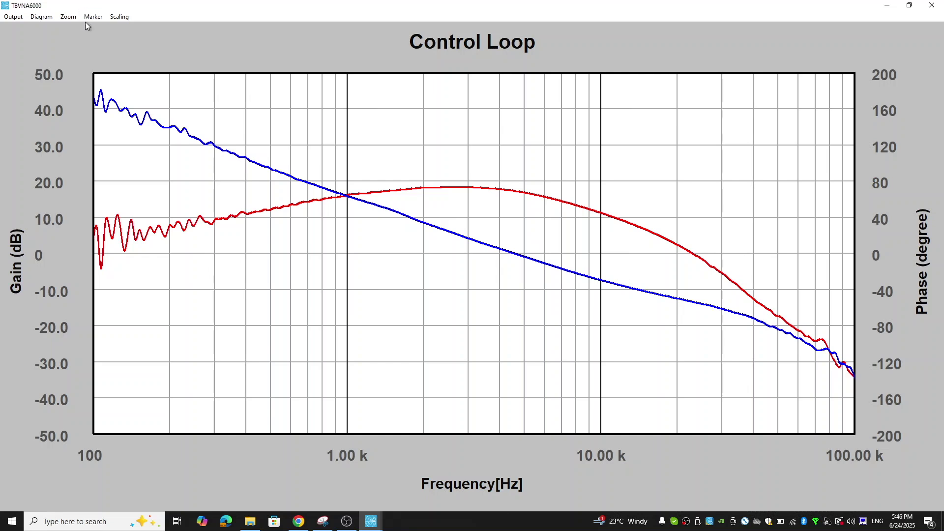
Place Marker 1 at the 4.539 kHz 0 dB gain crossover and move its readout up-right.
click(93, 17)
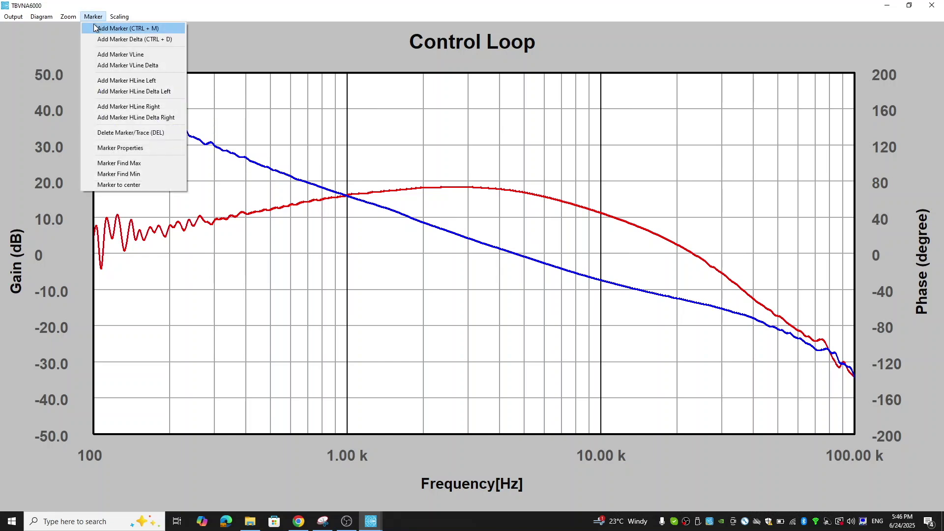
click(94, 28)
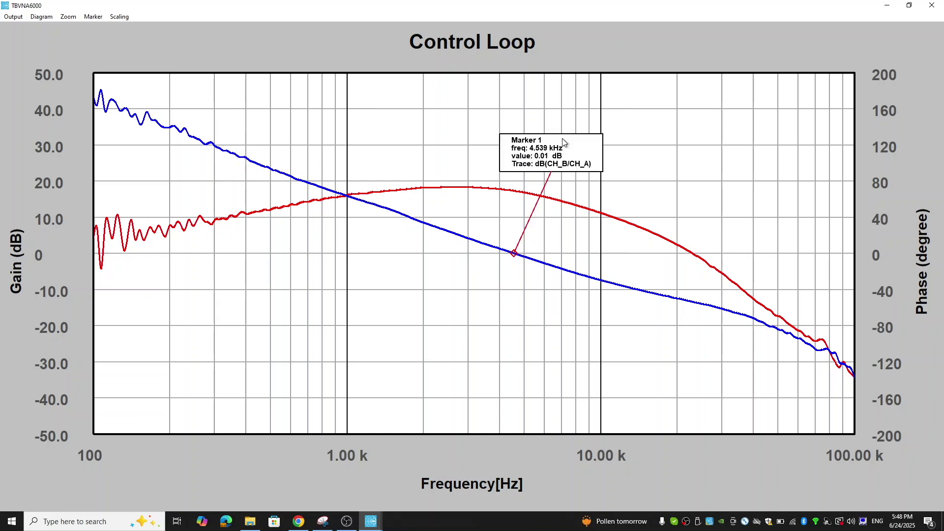
mouse_move(563, 141)
mouse_down()
mouse_move(550, 120)
mouse_move(560, 113)
mouse_up()
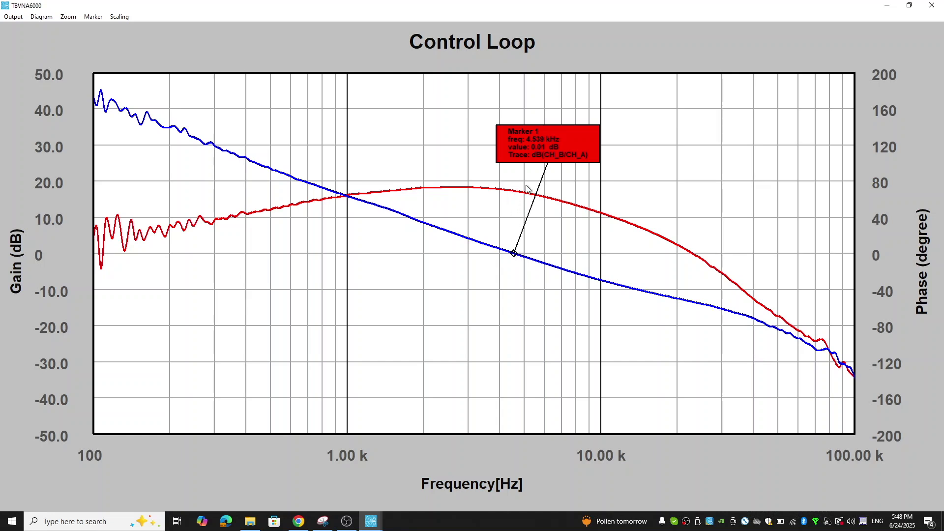
mouse_move(529, 145)
mouse_down()
mouse_move(550, 140)
mouse_move(562, 122)
mouse_move(603, 130)
mouse_up()
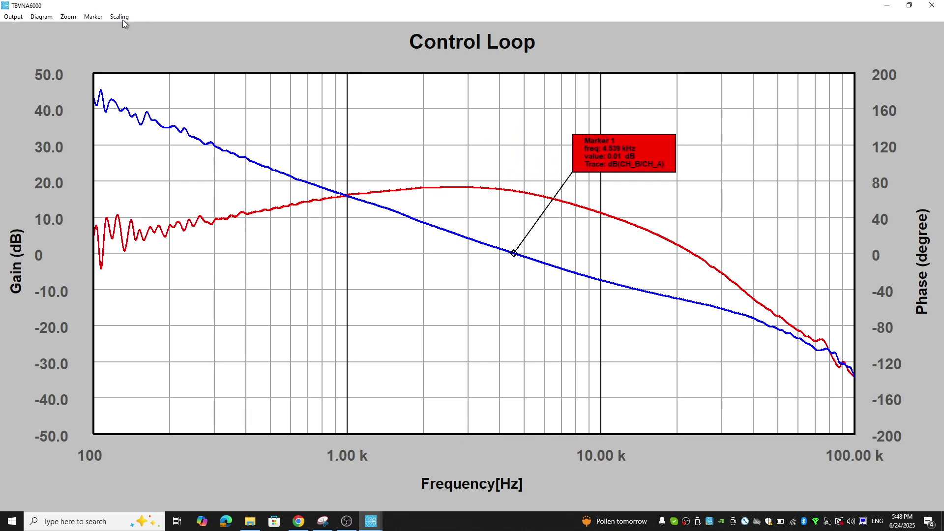
Add a delta marker on the red phase trace at 4.539 kHz and reposition its readout.
click(89, 18)
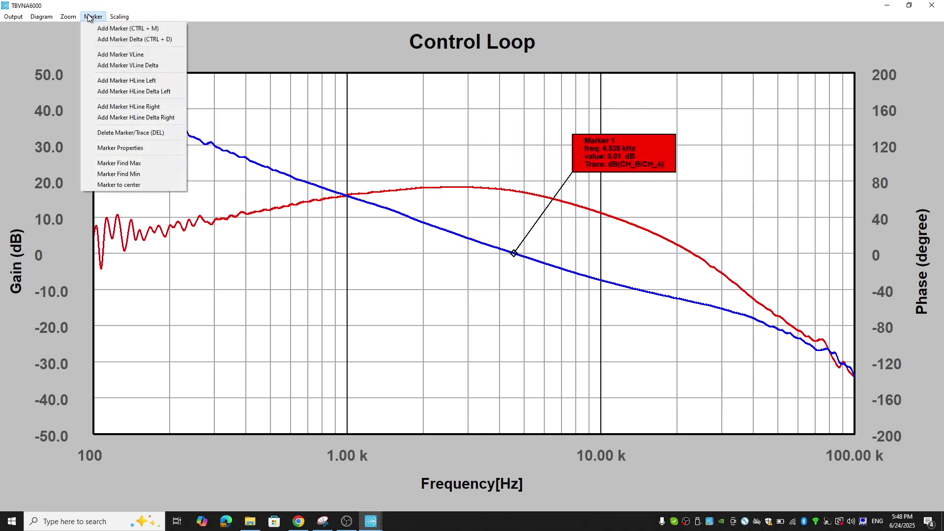
click(115, 39)
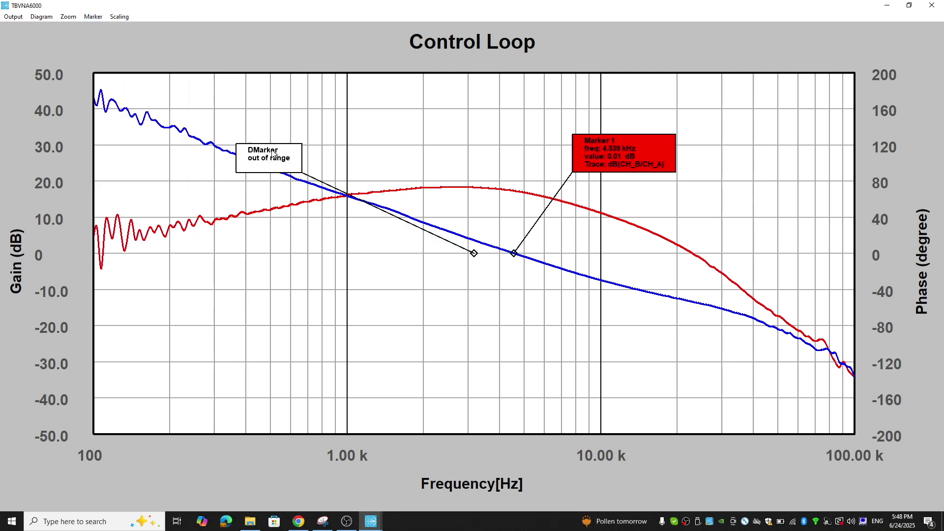
mouse_move(275, 157)
mouse_down()
mouse_move(360, 151)
mouse_move(537, 96)
mouse_up()
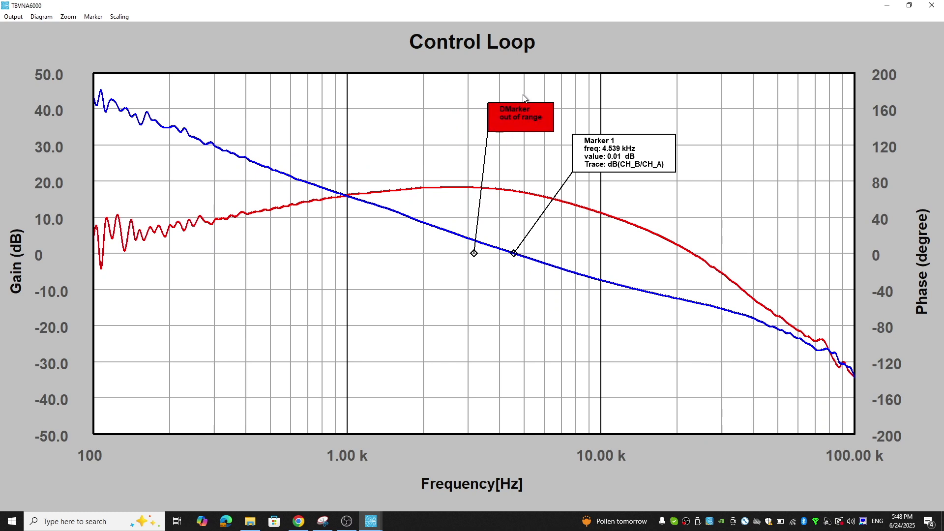
mouse_move(474, 256)
mouse_down()
mouse_move(525, 207)
mouse_move(516, 197)
mouse_up()
drag(551, 125, 543, 116)
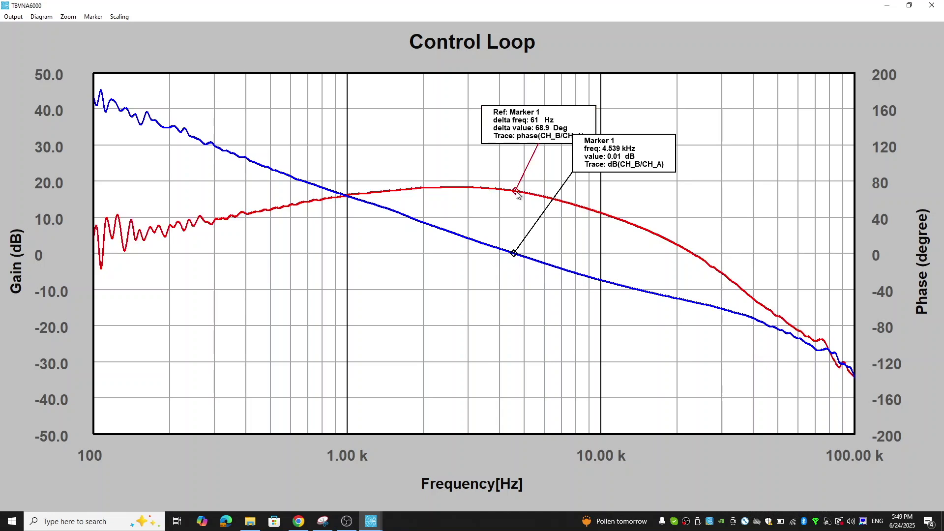
drag(517, 195, 515, 194)
drag(514, 125, 511, 100)
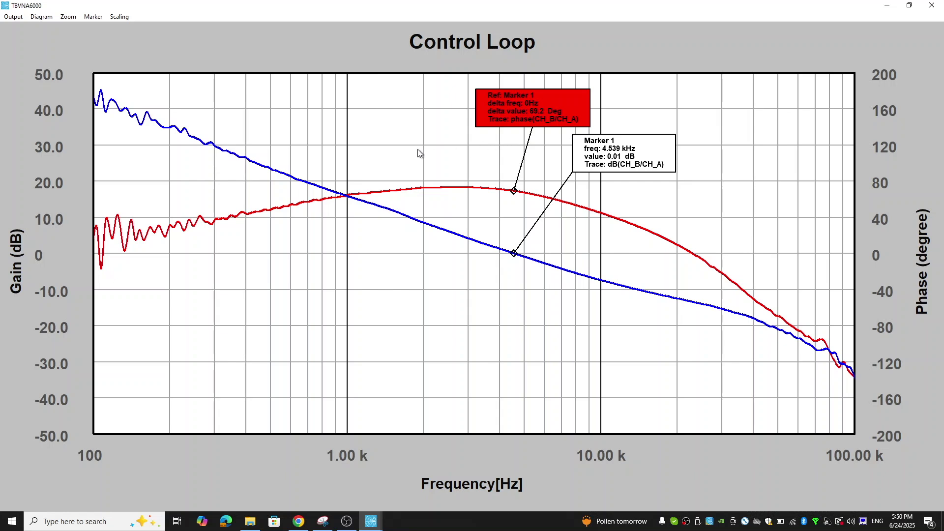
Add Marker 2 at the phase trace's 0° crossing and move its readout to the upper right.
click(93, 17)
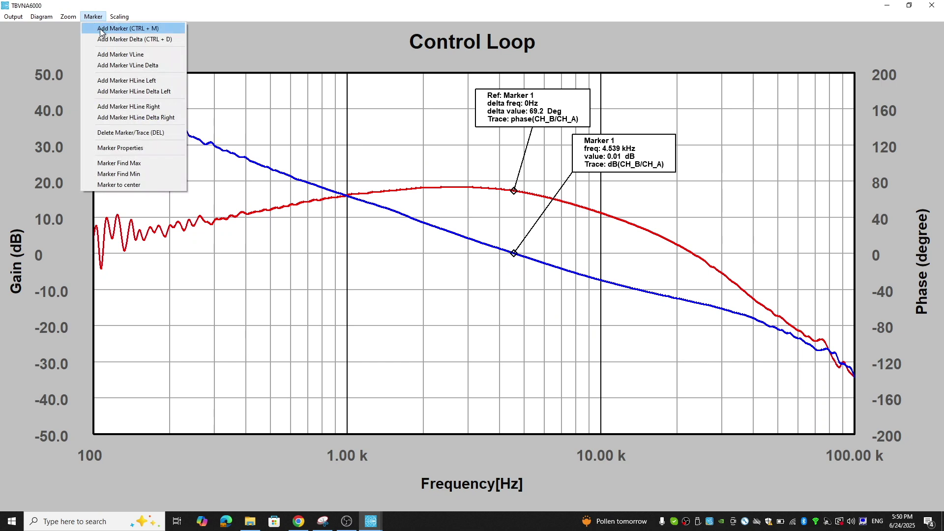
click(99, 29)
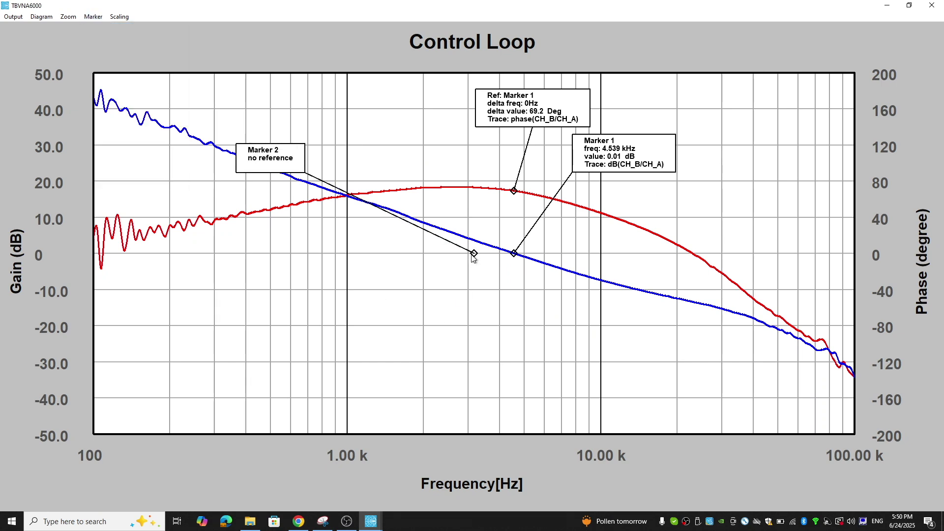
mouse_move(473, 254)
mouse_down()
mouse_move(462, 265)
mouse_move(467, 199)
mouse_move(622, 233)
mouse_move(494, 201)
mouse_move(551, 206)
mouse_move(693, 254)
mouse_up()
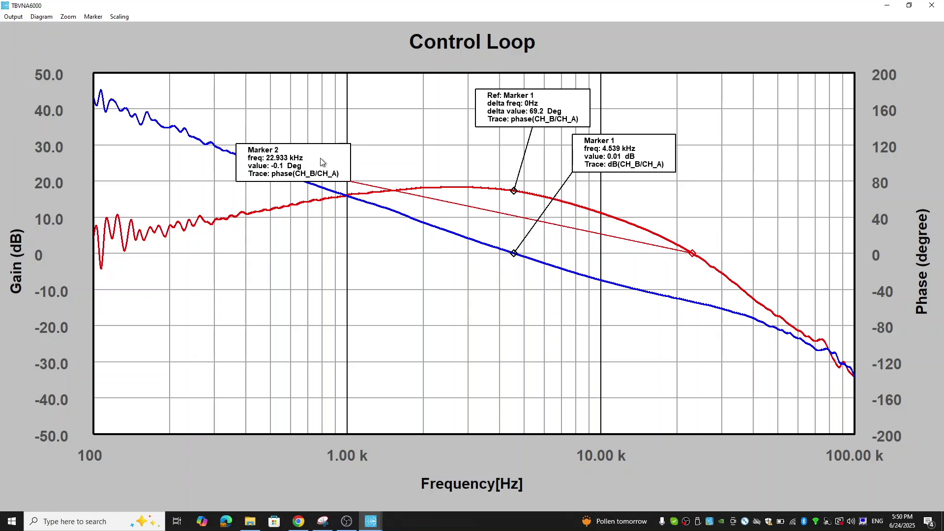
mouse_move(322, 162)
mouse_down()
mouse_move(643, 175)
mouse_move(757, 171)
mouse_move(797, 147)
mouse_up()
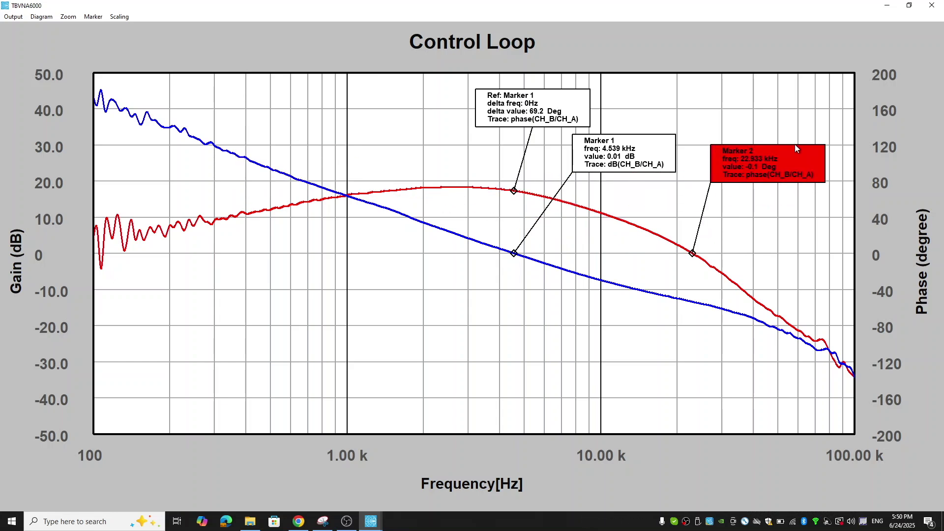
Add a delta marker on the gain trace at Marker 2's 22.933 kHz, readout at lower right.
click(93, 16)
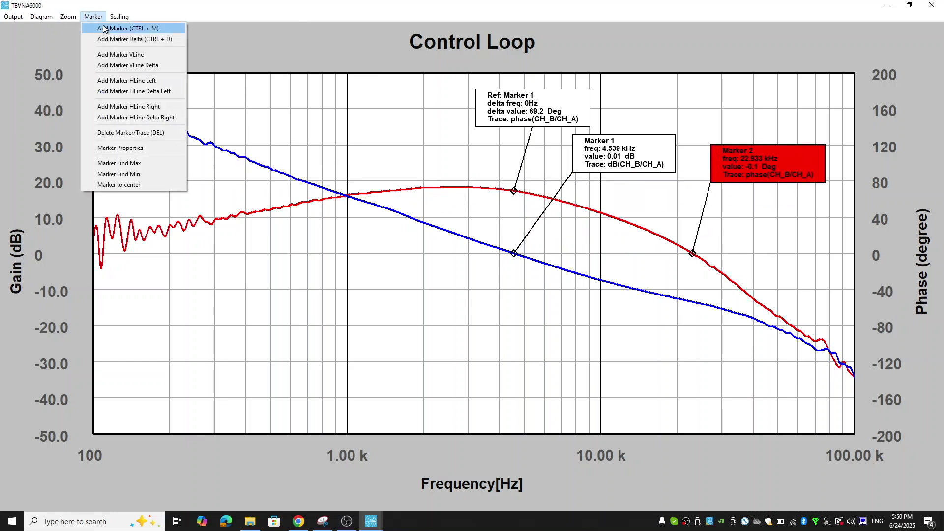
click(111, 39)
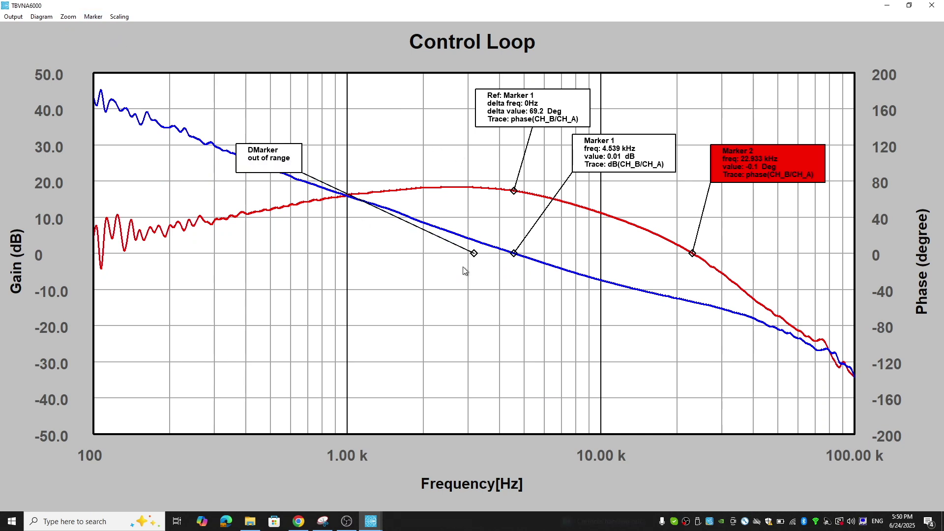
mouse_move(473, 253)
mouse_down()
mouse_move(527, 296)
mouse_move(723, 289)
mouse_move(691, 301)
mouse_up()
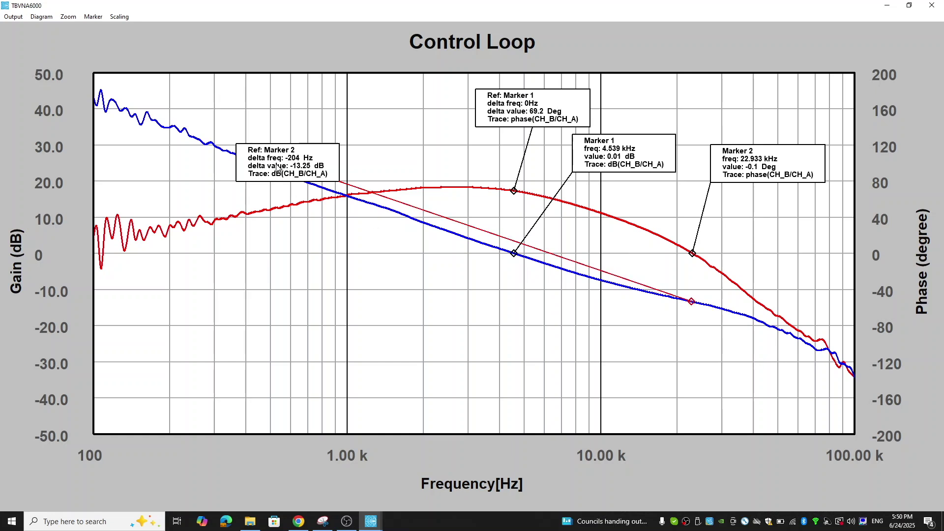
mouse_move(277, 168)
mouse_down()
mouse_move(678, 489)
mouse_move(683, 385)
mouse_move(733, 381)
mouse_up()
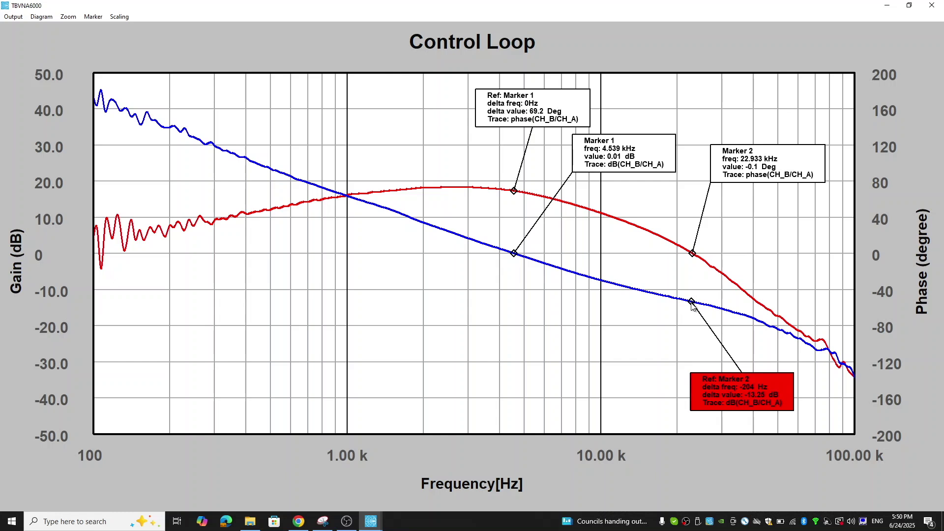
drag(690, 302, 693, 303)
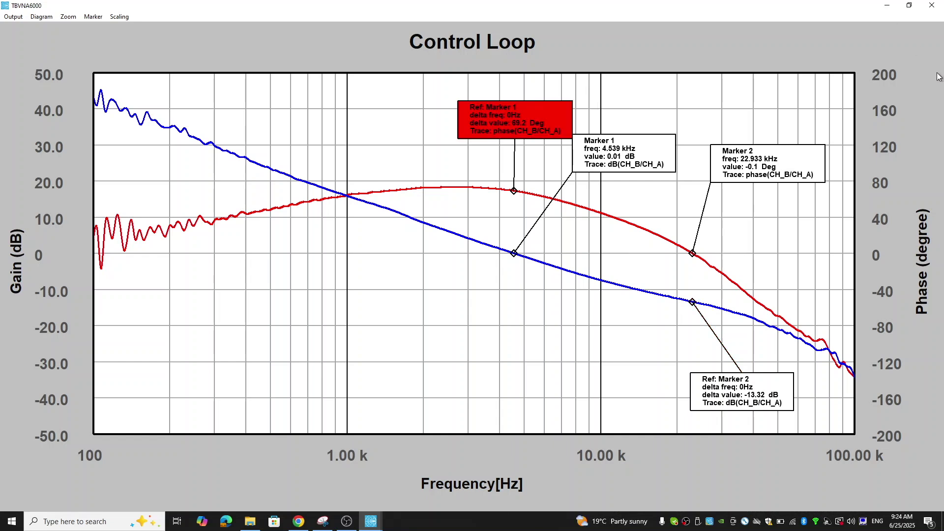
Set the gain delta marker's offset from Marker 2 to 0 Hz, reading -13.32 dB.
click(693, 304)
drag(692, 305, 648, 302)
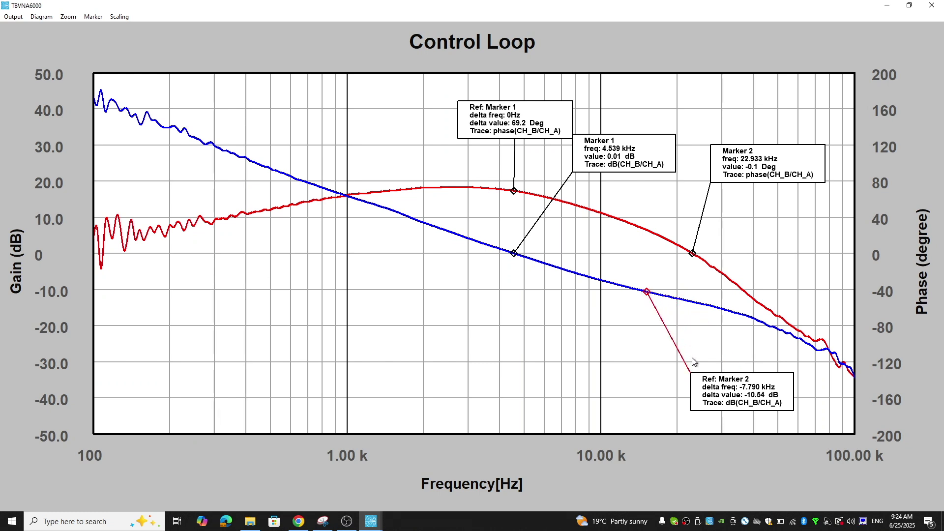
drag(724, 376, 723, 391)
right_click(724, 392)
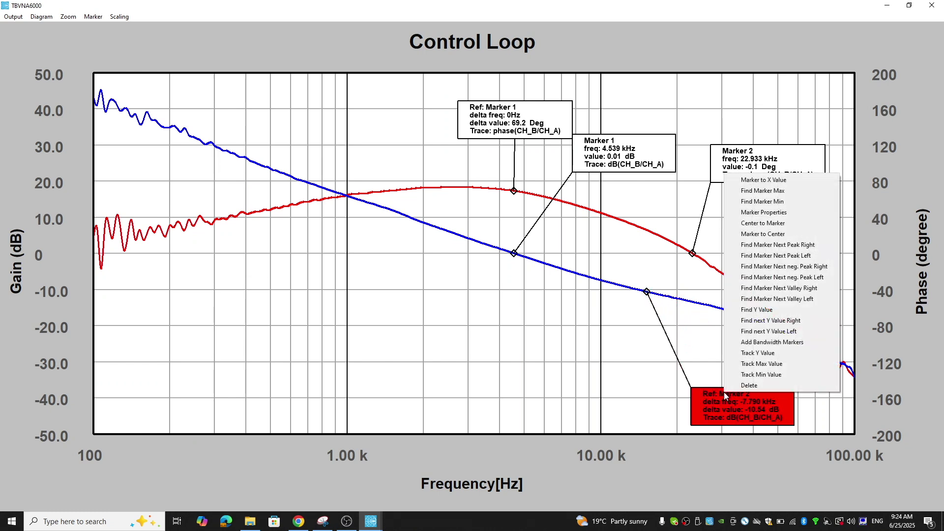
click(751, 182)
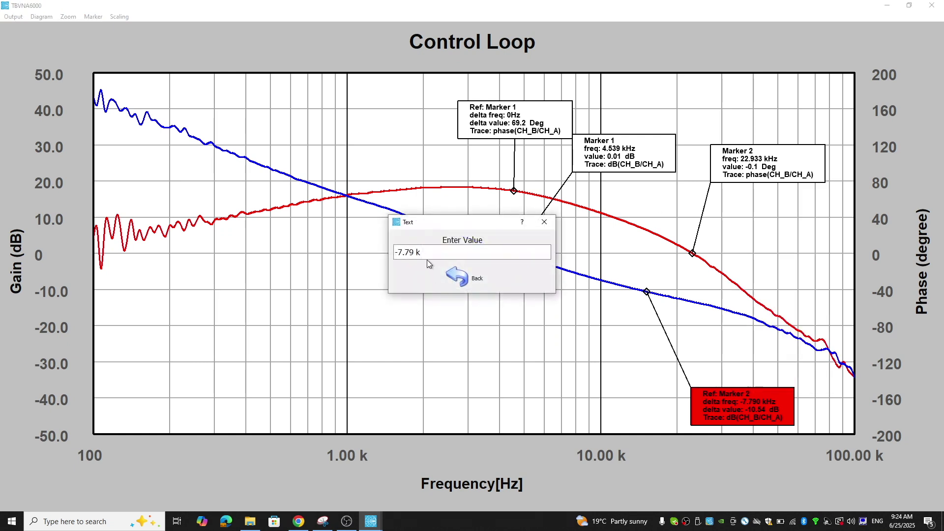
text(0)
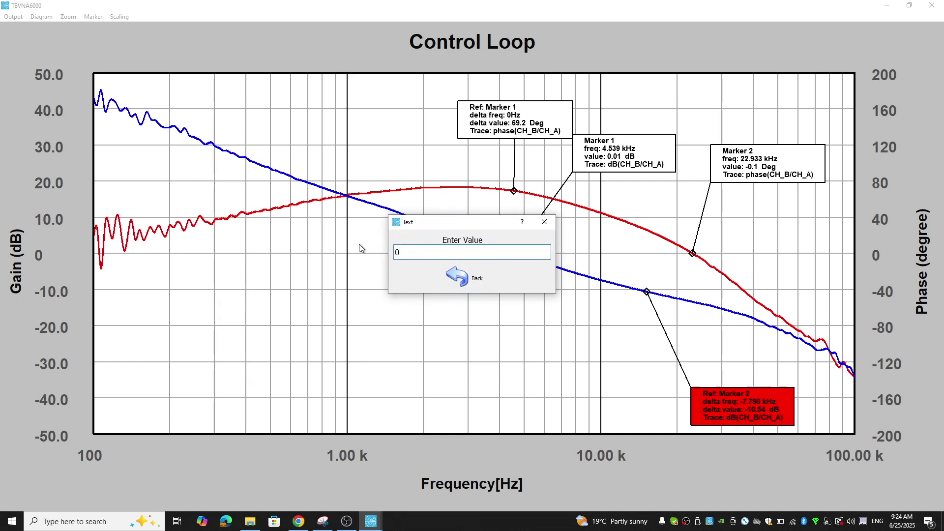
key(Return)
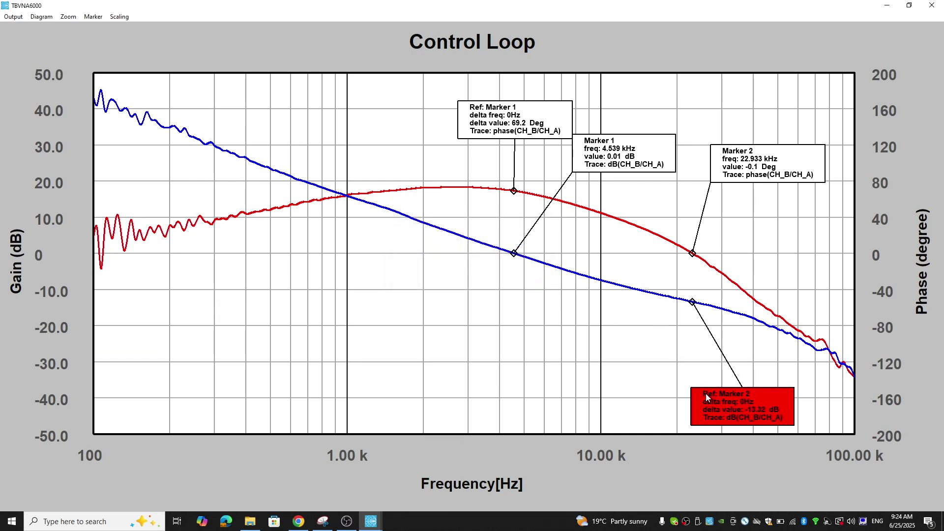